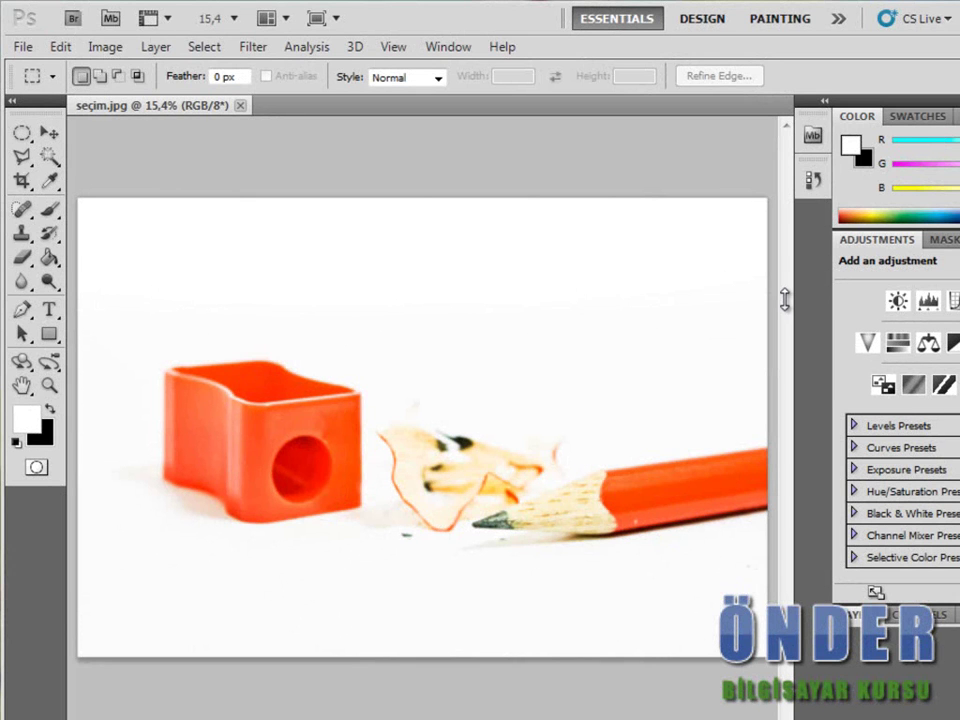
Select the whole seçim.jpg canvas with Select > All.
click(204, 47)
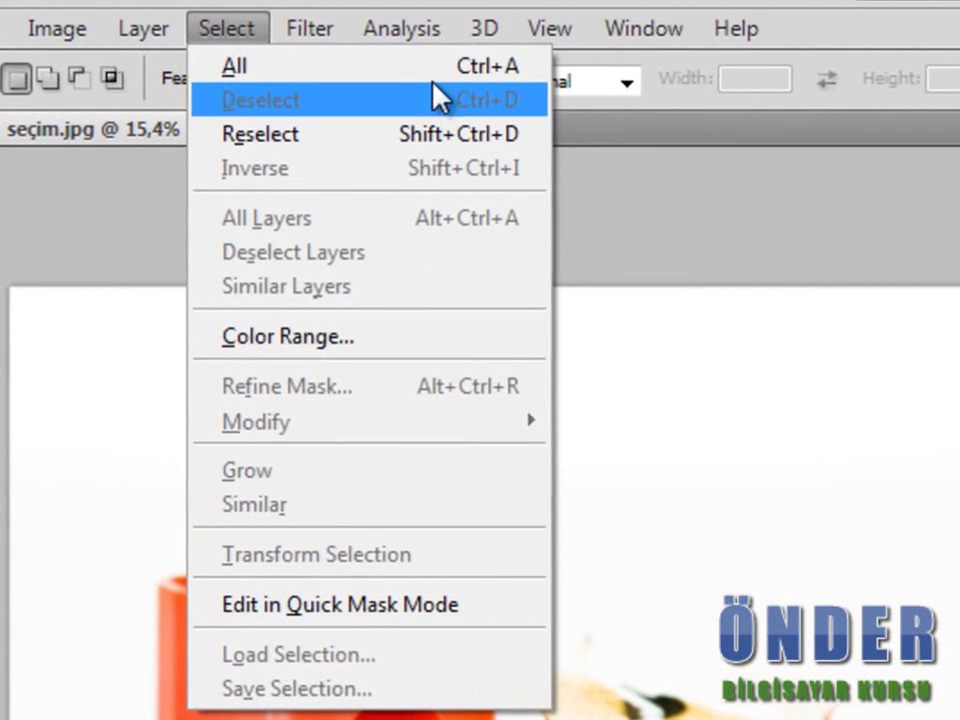
click(437, 82)
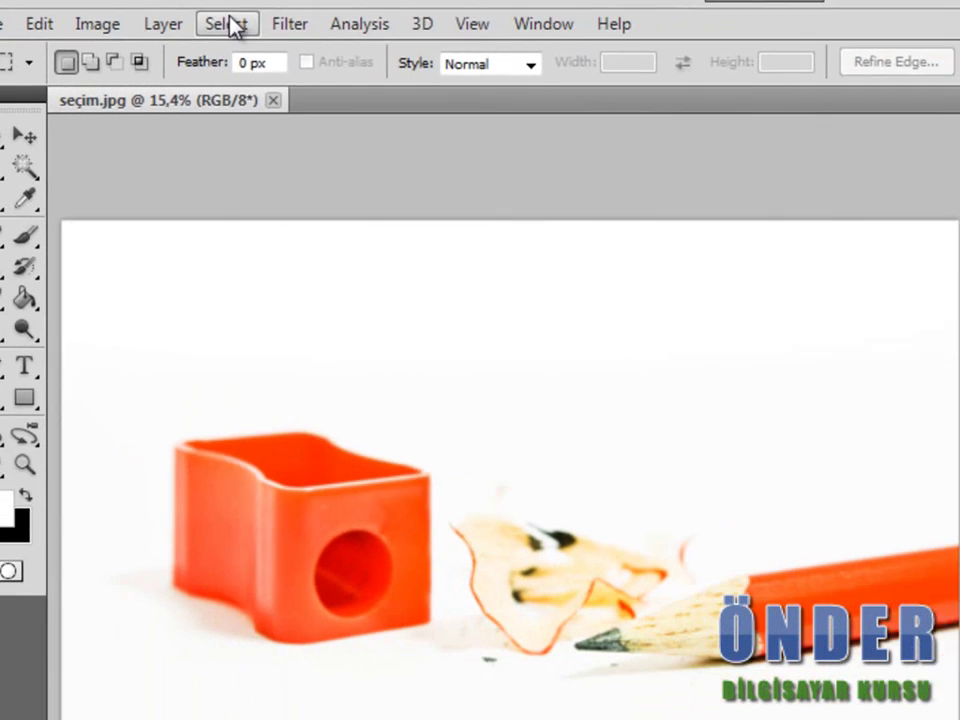
click(232, 25)
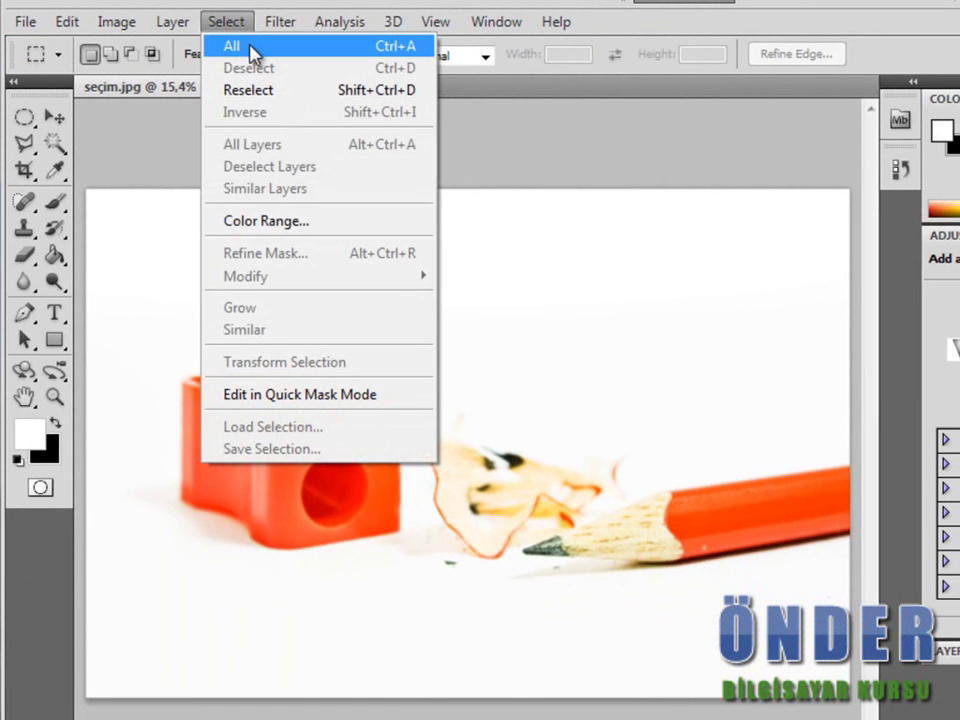
click(250, 47)
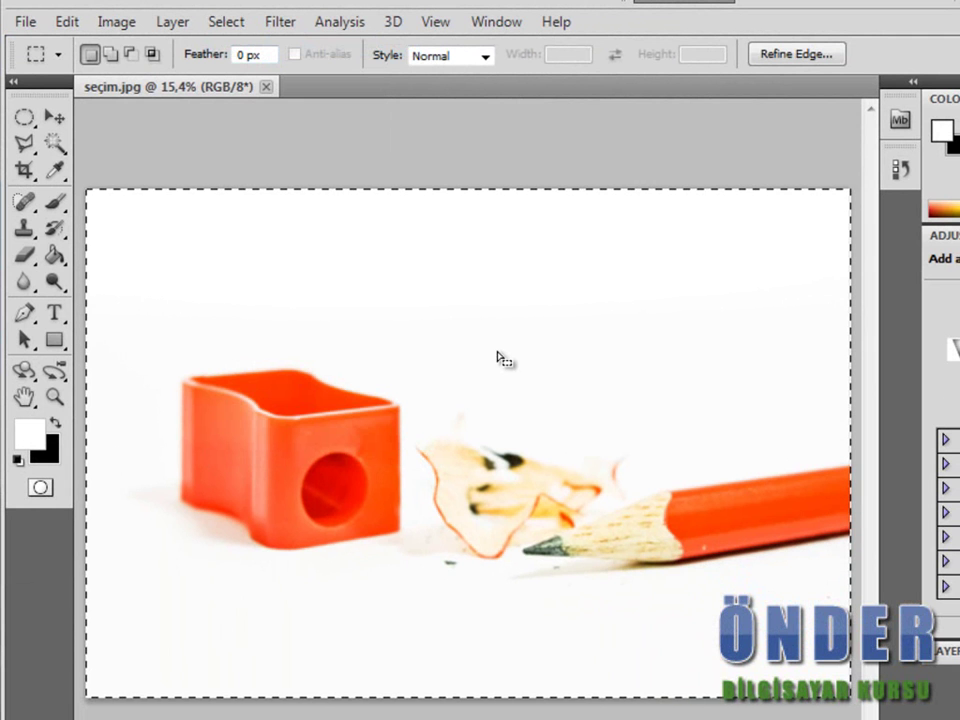
click(226, 21)
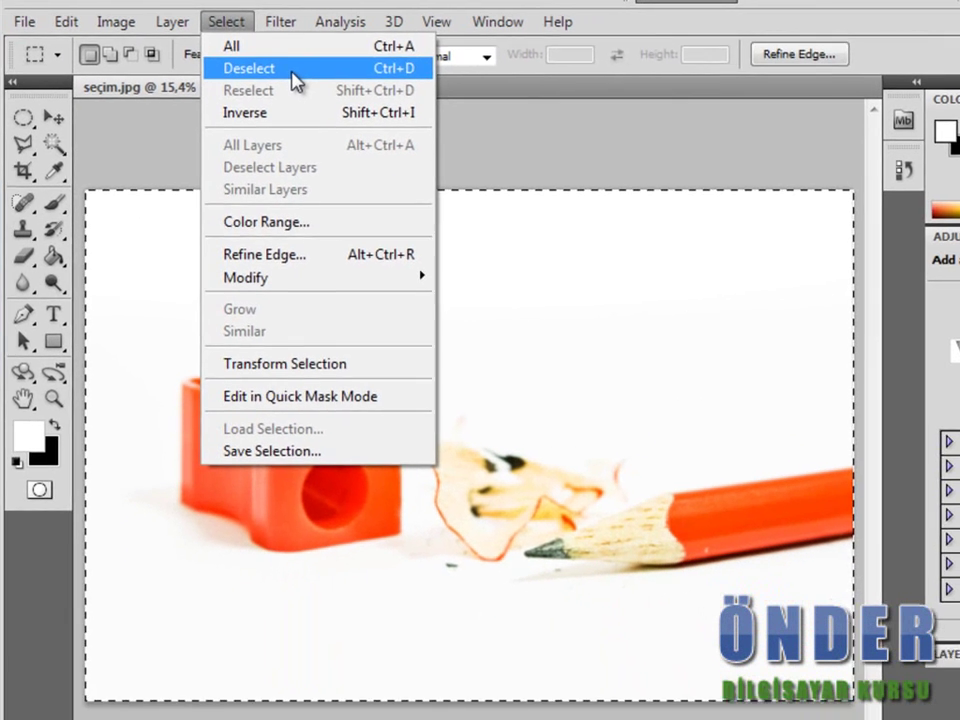
Try Deselect, Reselect and Inverse on the selection, then clear it with Ctrl+D.
click(316, 98)
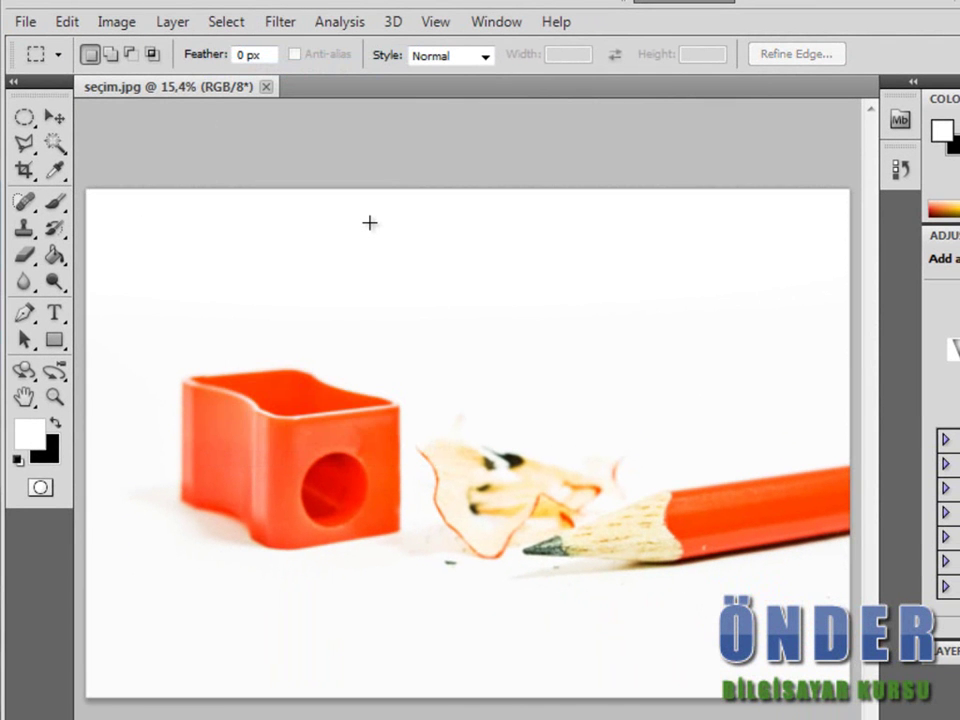
click(228, 22)
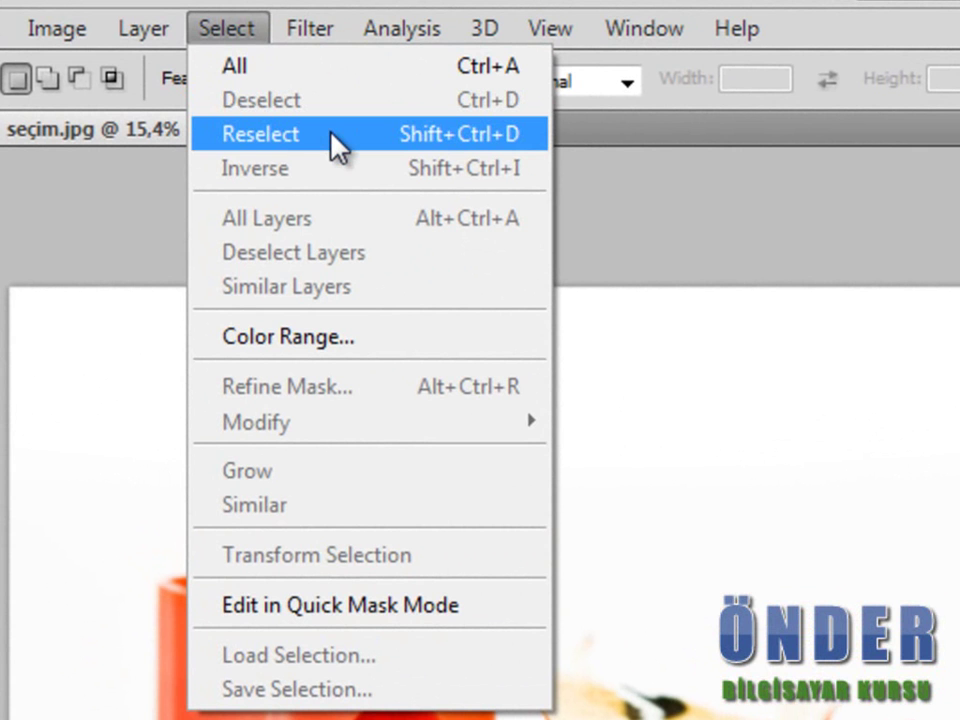
click(335, 145)
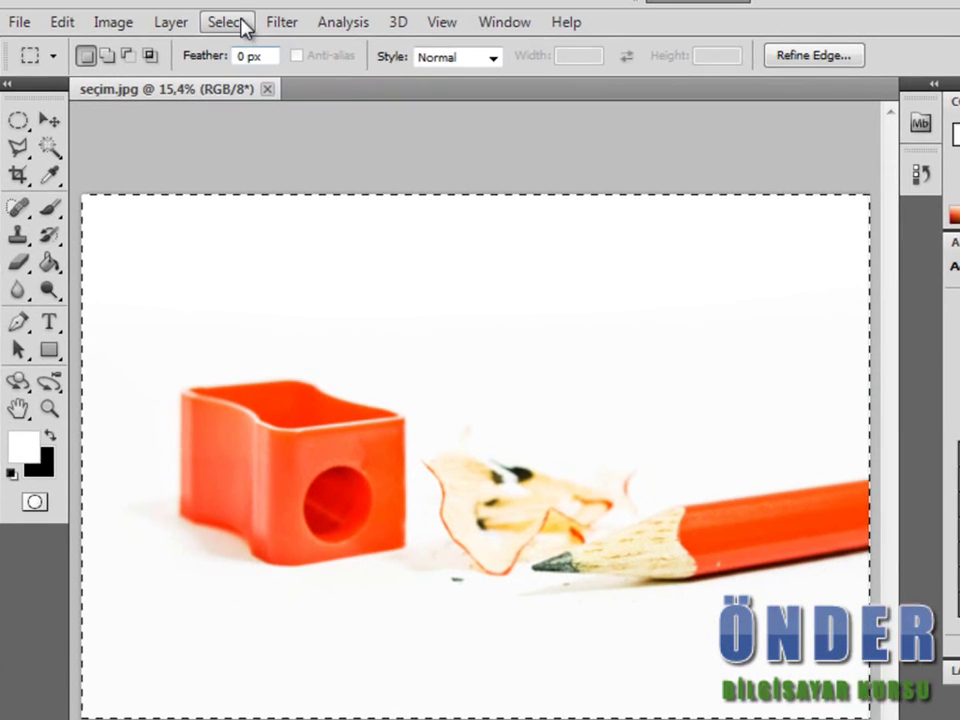
click(243, 27)
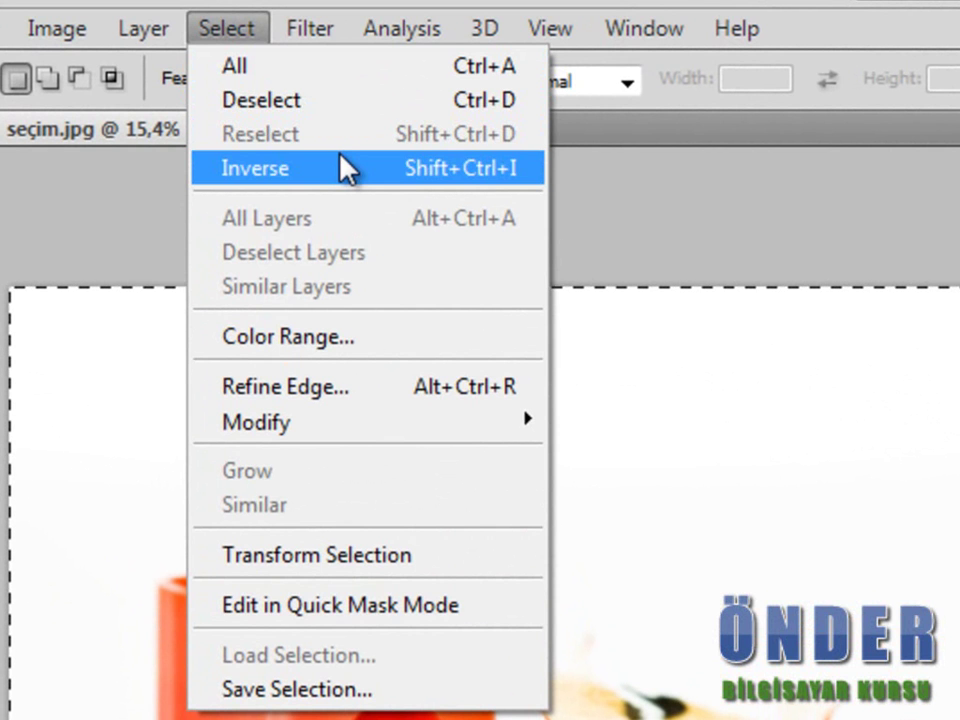
click(224, 32)
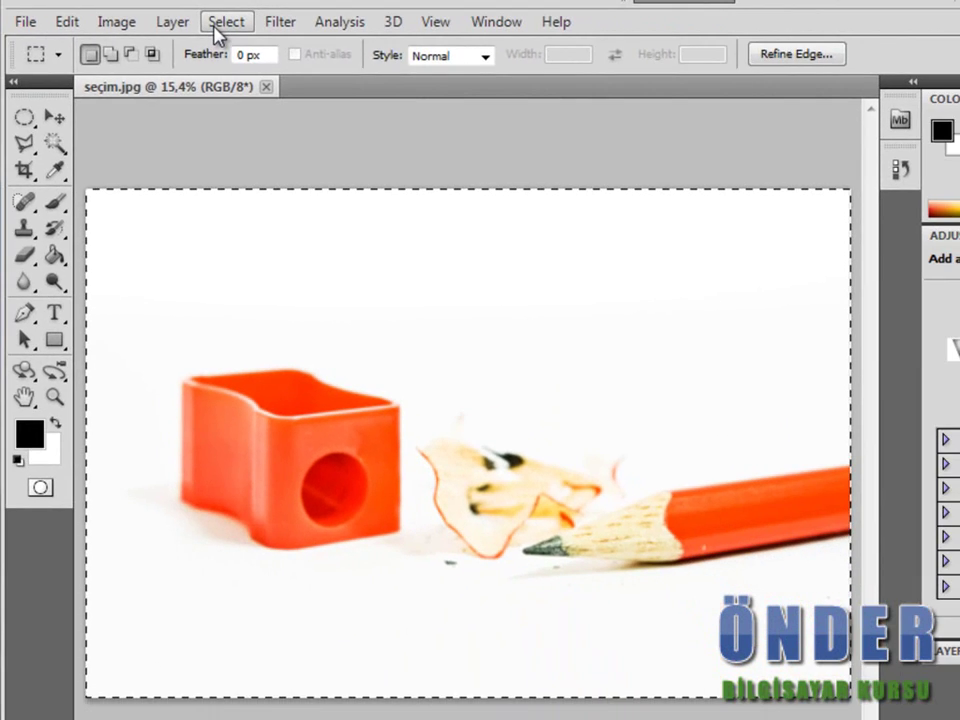
key(ctrl+d)
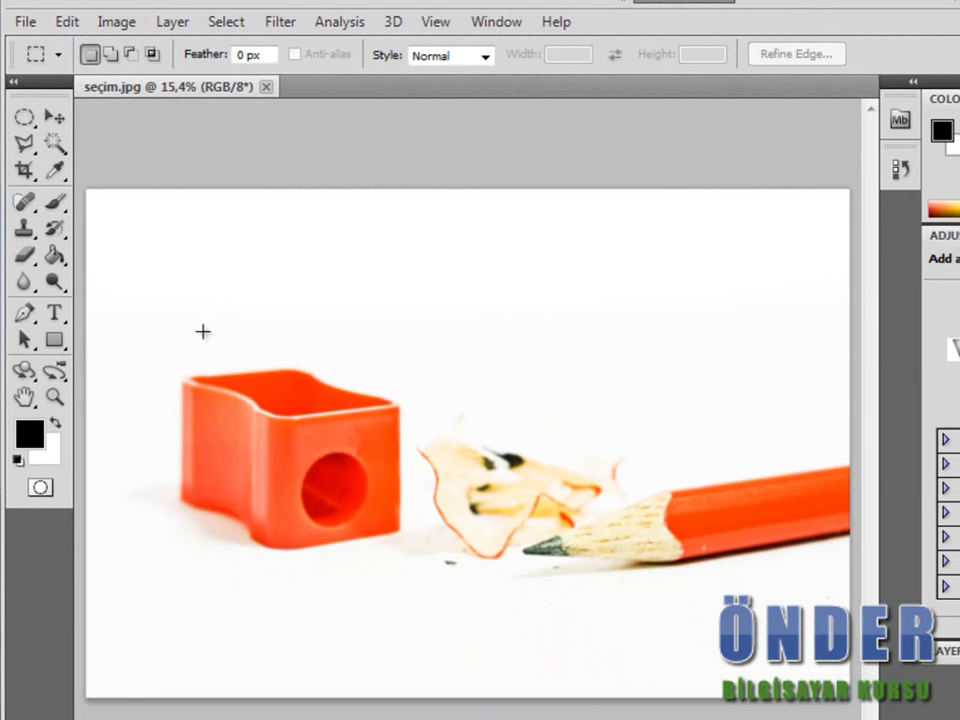
Choose the Quick Selection tool with an 86 px brush.
click(55, 143)
click(112, 146)
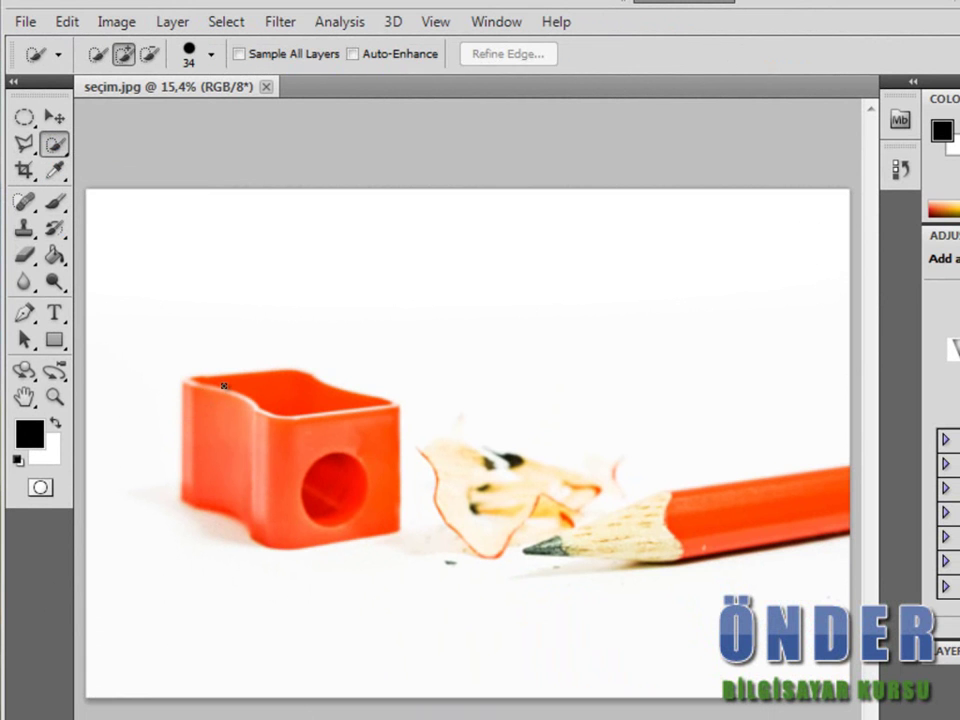
click(211, 54)
drag(168, 114, 180, 113)
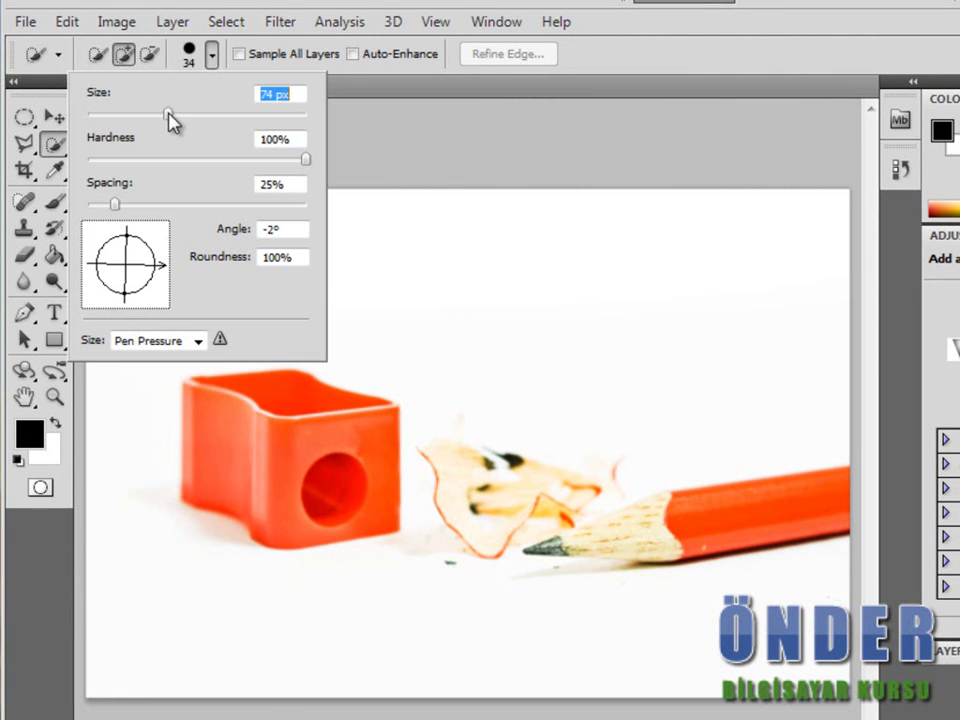
click(250, 396)
Paint over the orange sharpener, then invert the selection.
drag(246, 399, 199, 394)
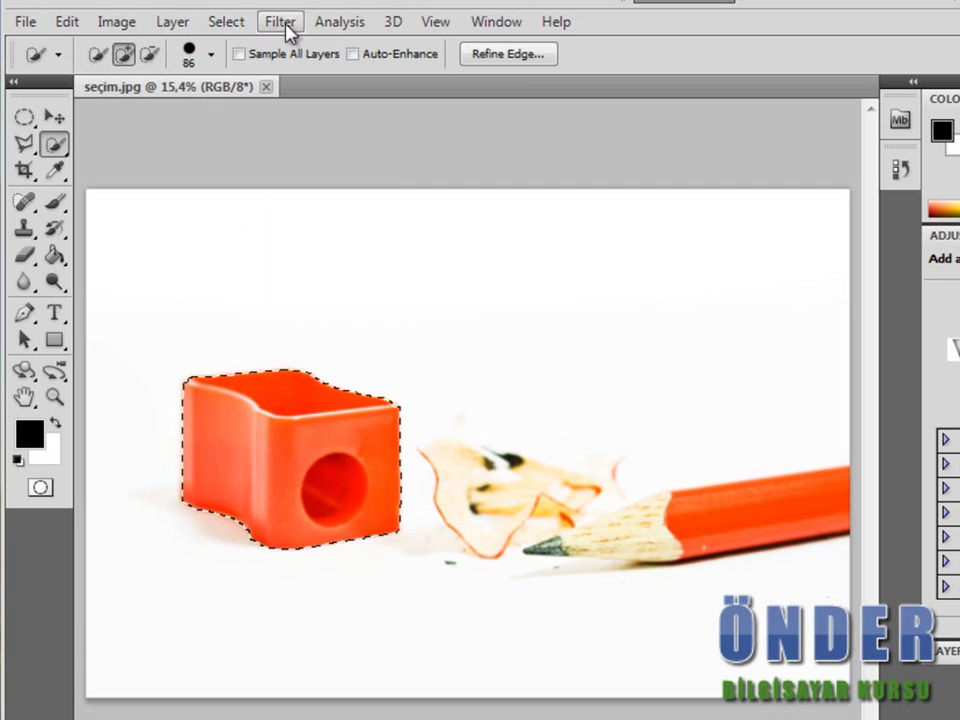
click(245, 22)
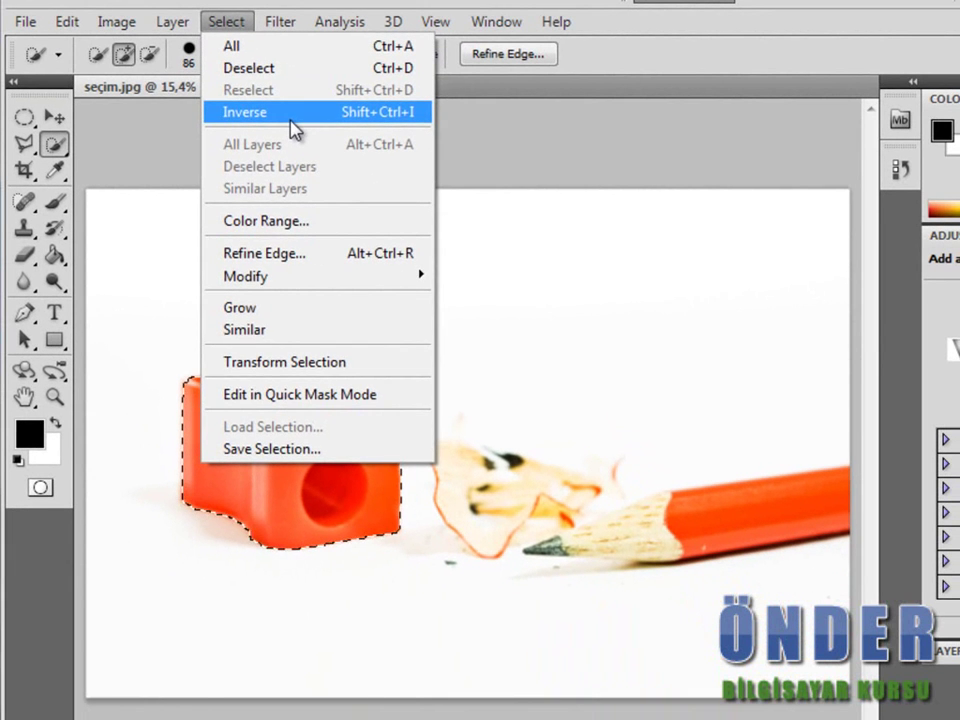
click(290, 115)
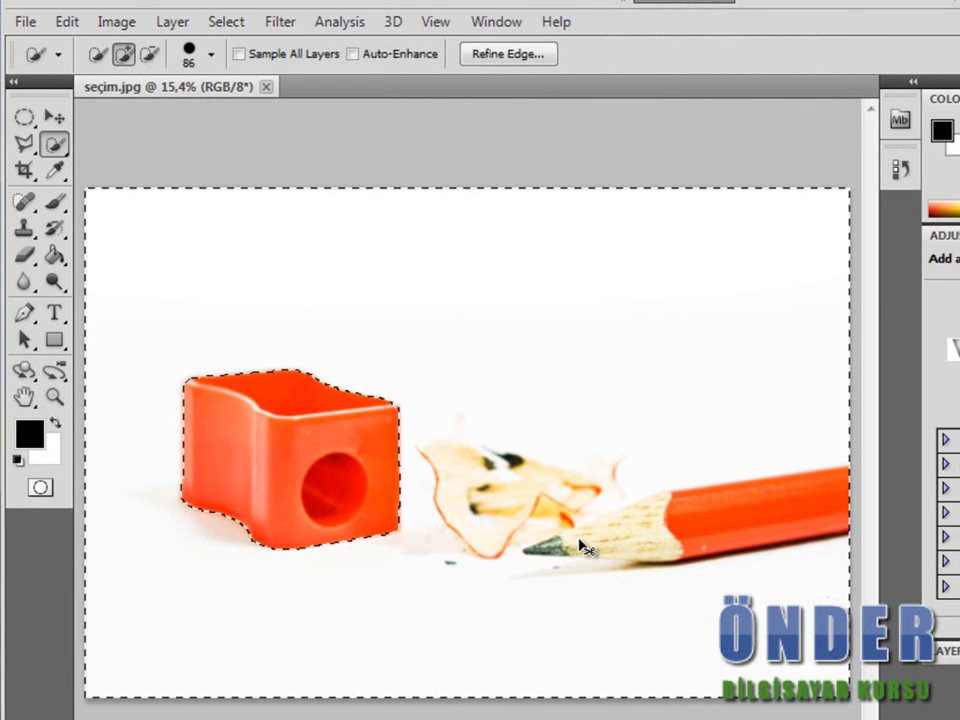
Copy the selection to a new layer and shift it left with the Move tool.
key(ctrl+j)
click(55, 118)
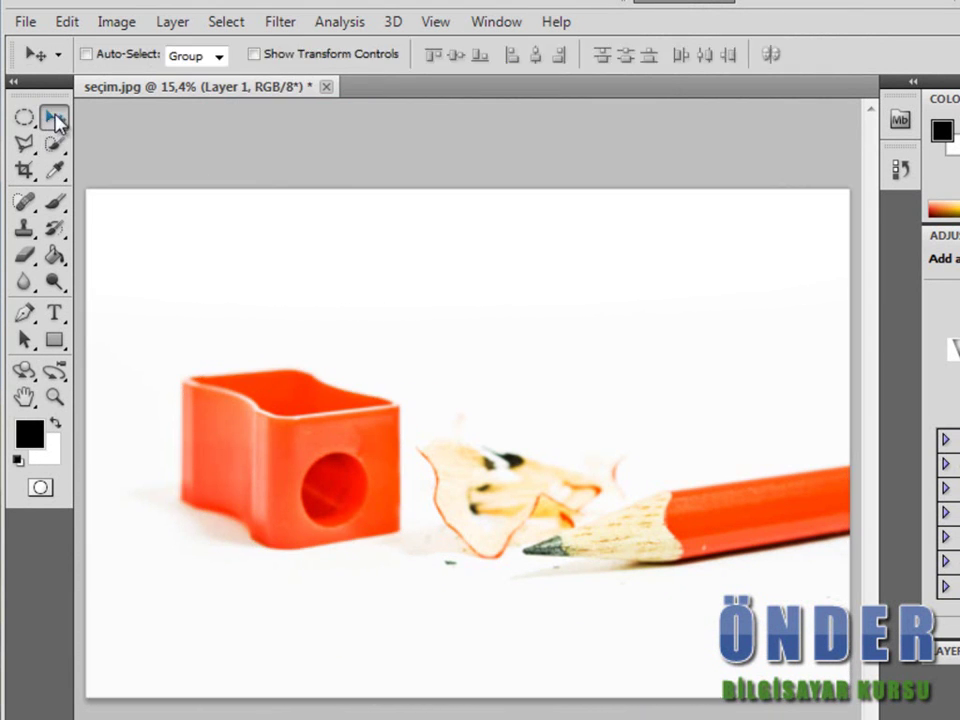
drag(401, 392, 308, 435)
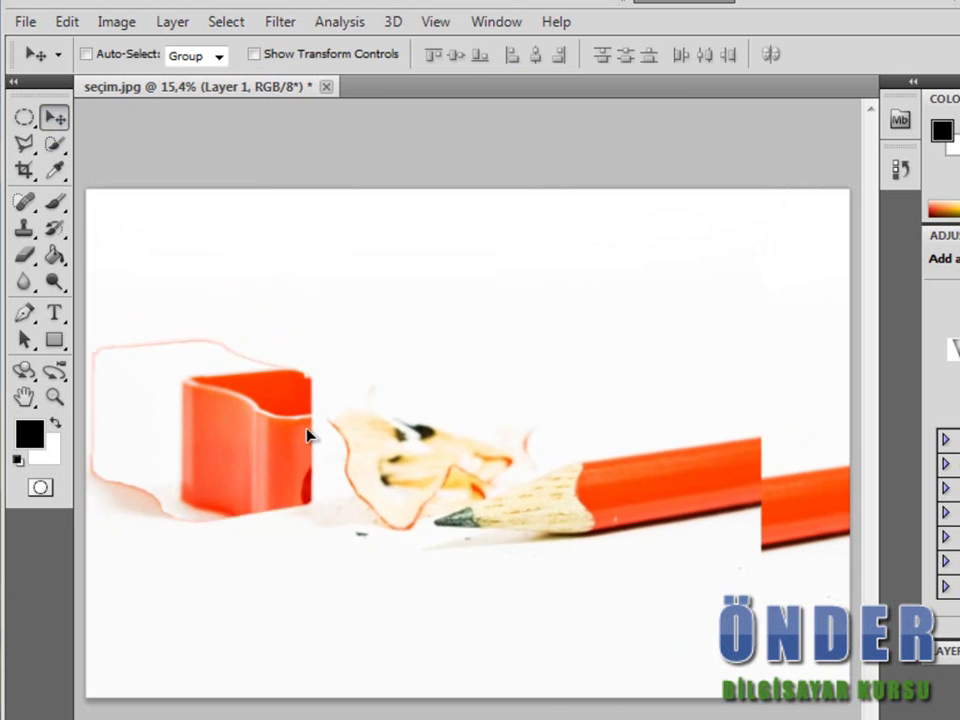
Create a new Untitled-1 document, drag the layer into it, and return to seçim.jpg.
click(24, 21)
click(36, 44)
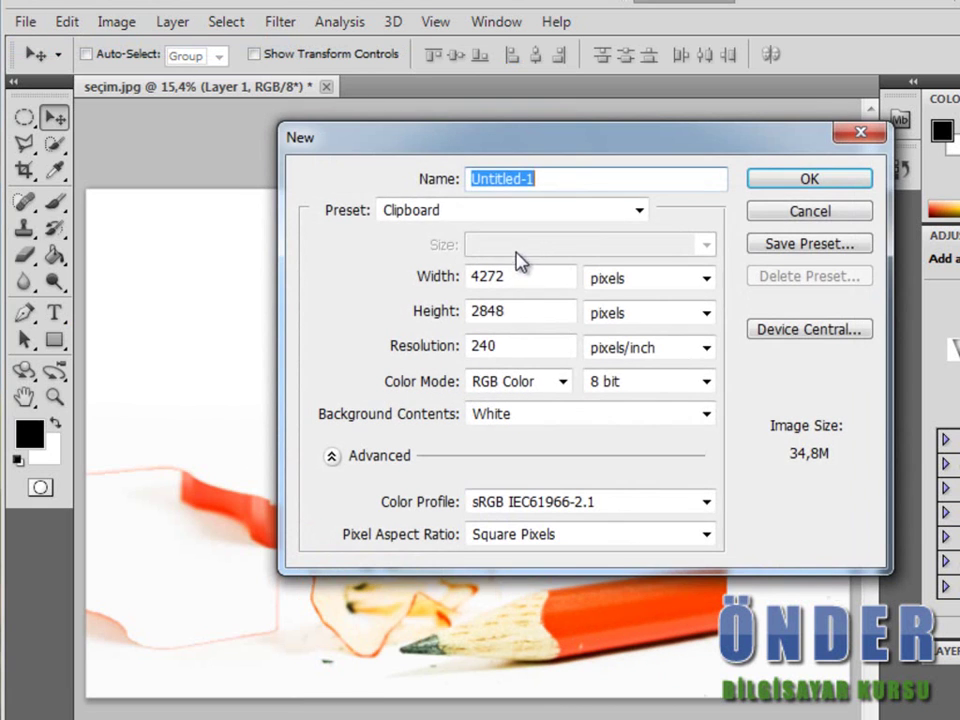
key(Return)
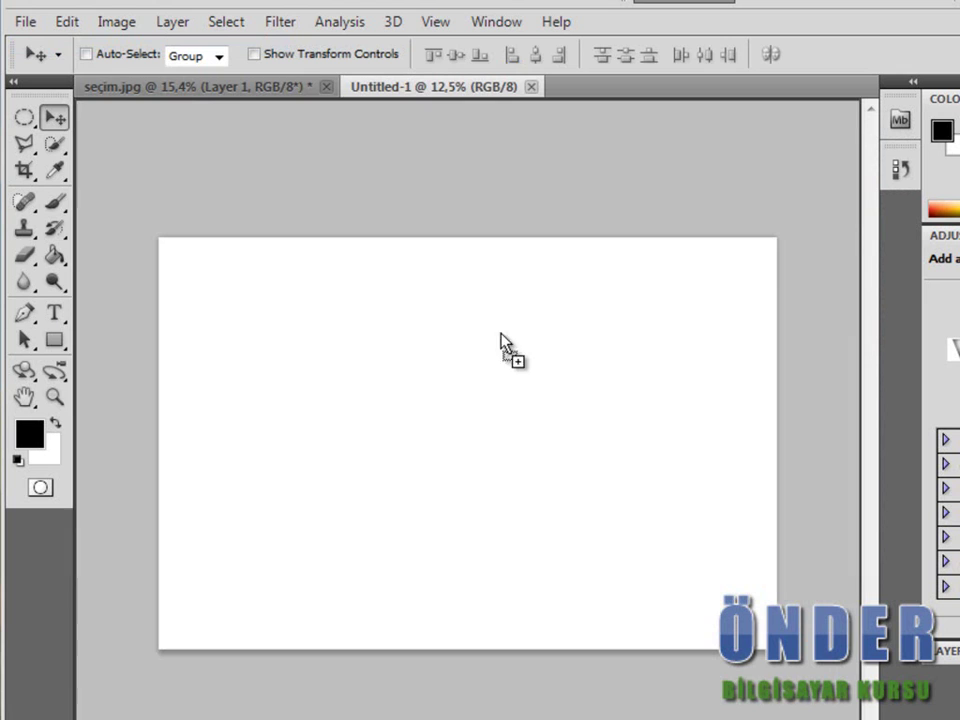
drag(502, 342, 535, 448)
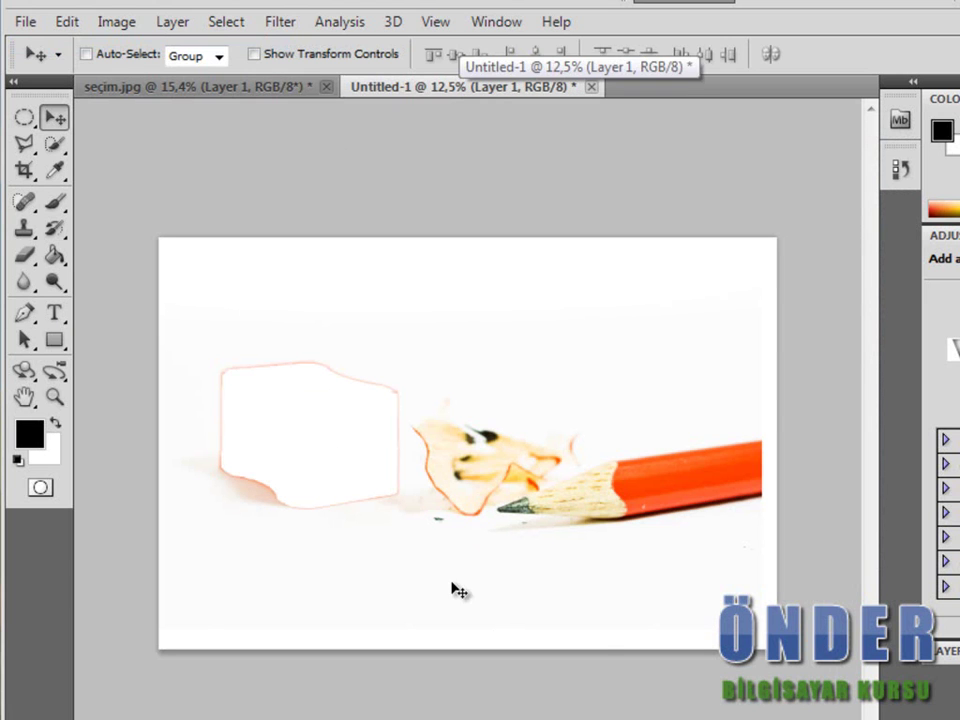
click(197, 88)
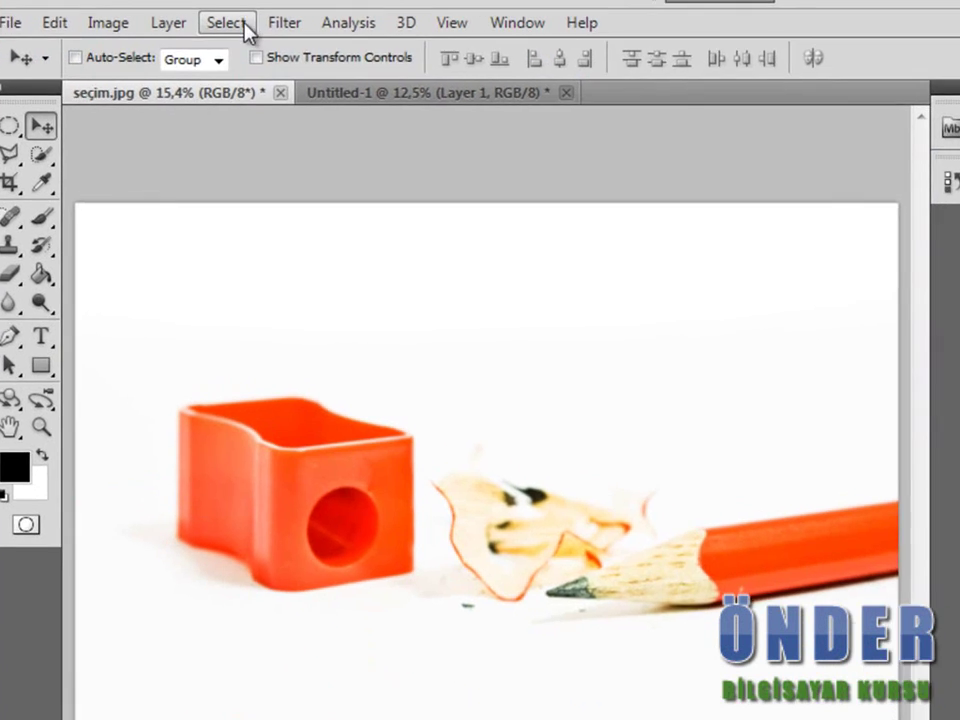
Open Color Range from the Select menu.
click(235, 22)
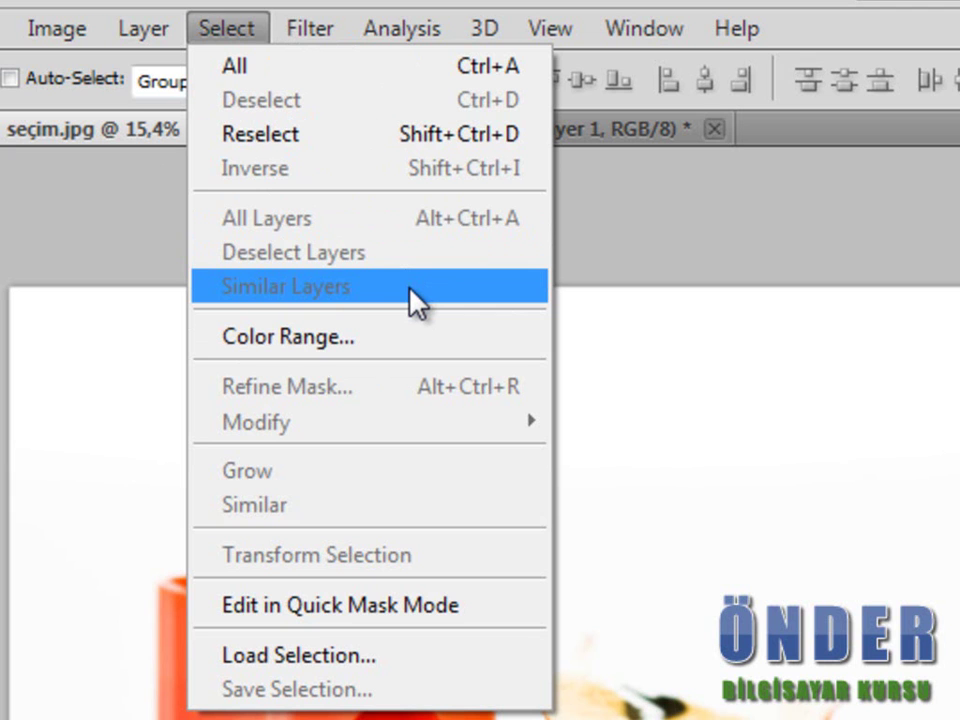
click(410, 336)
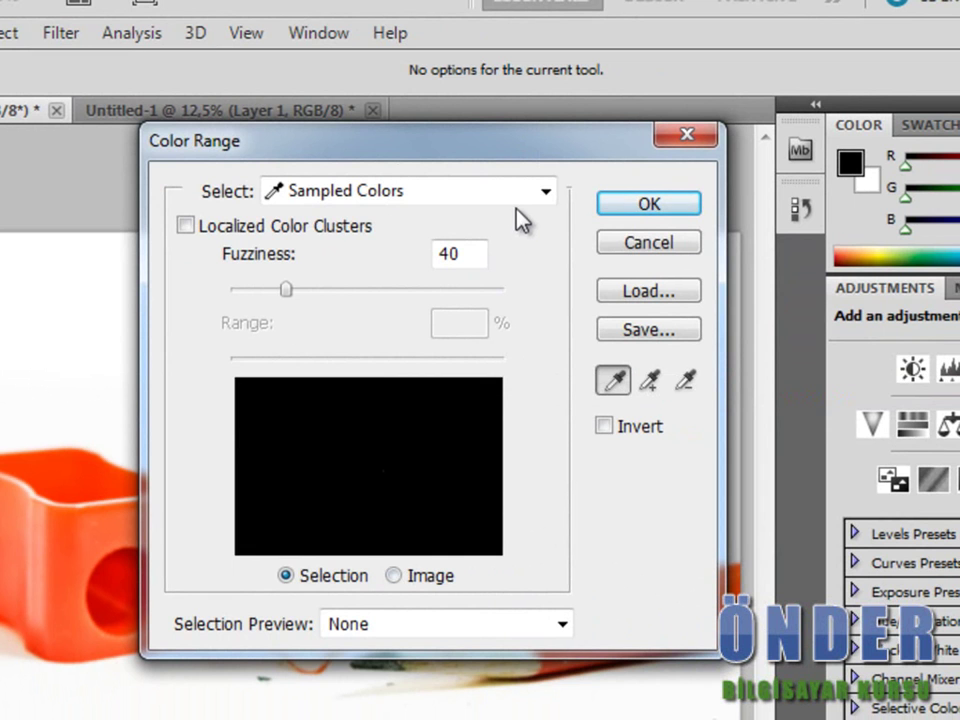
Keep Sampled Colors and sample several orange spots on the sharpener.
click(333, 188)
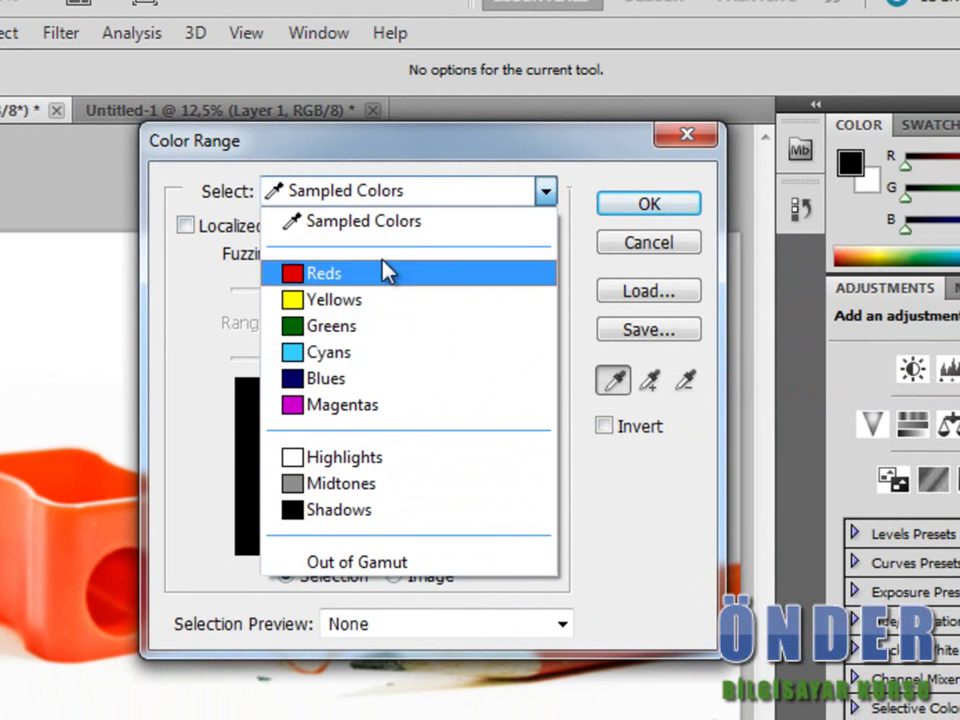
click(429, 193)
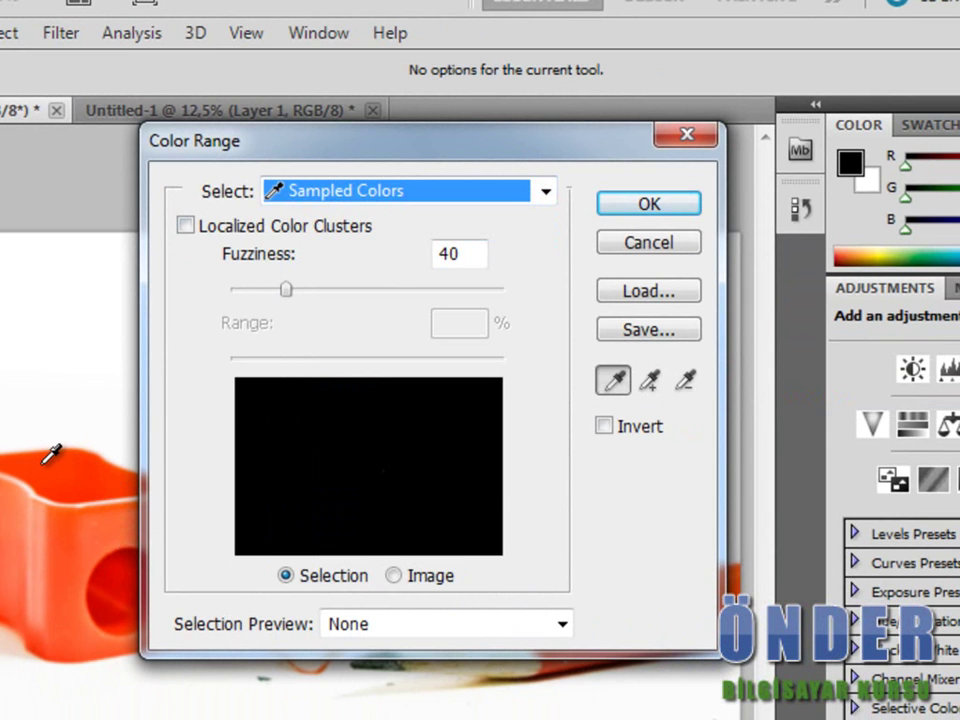
click(52, 455)
click(60, 505)
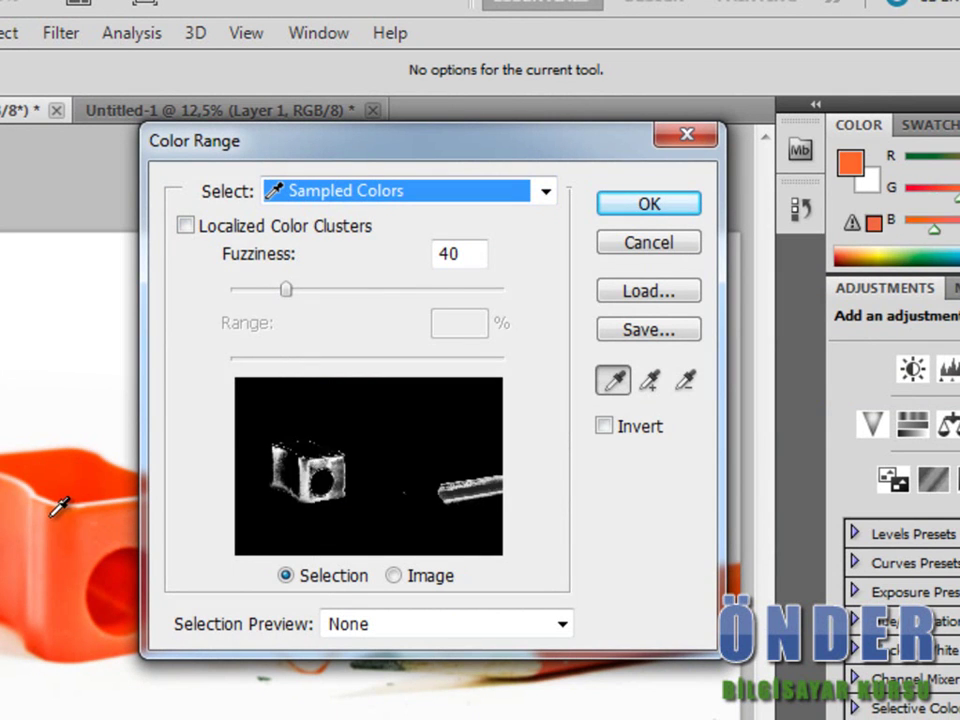
click(68, 468)
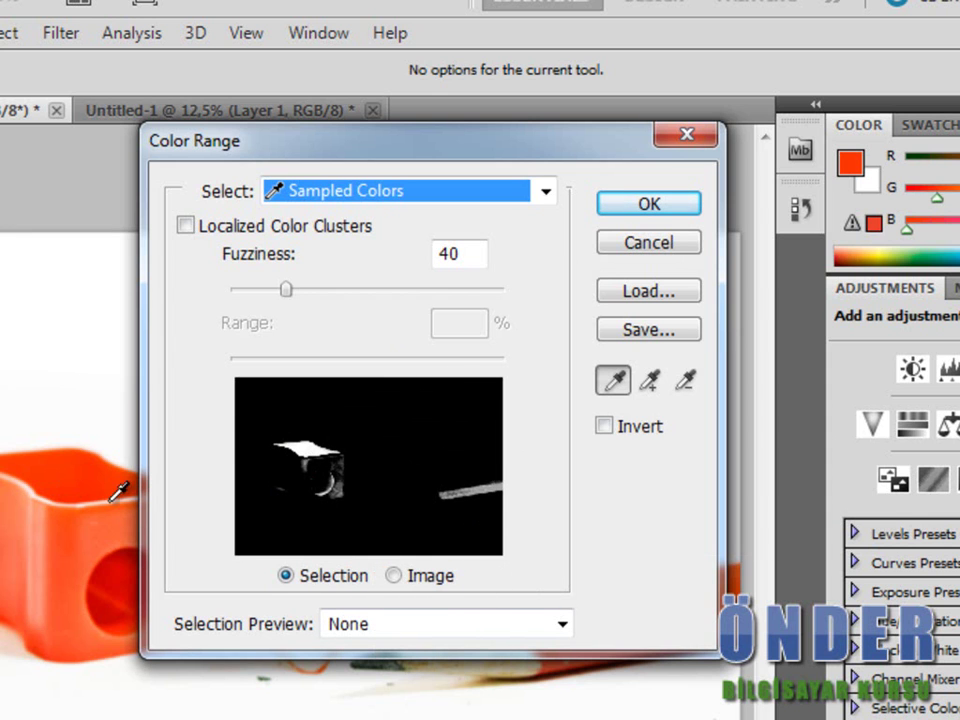
click(87, 548)
click(32, 499)
click(66, 551)
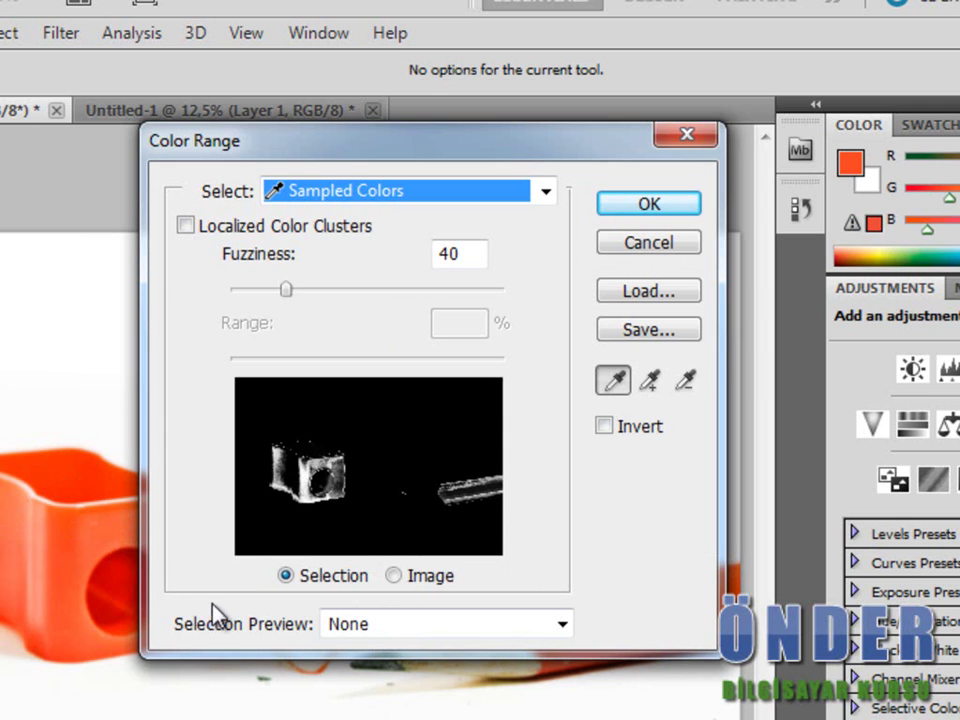
Toggle the Image and Selection previews, then resample other sharpener colours.
click(412, 577)
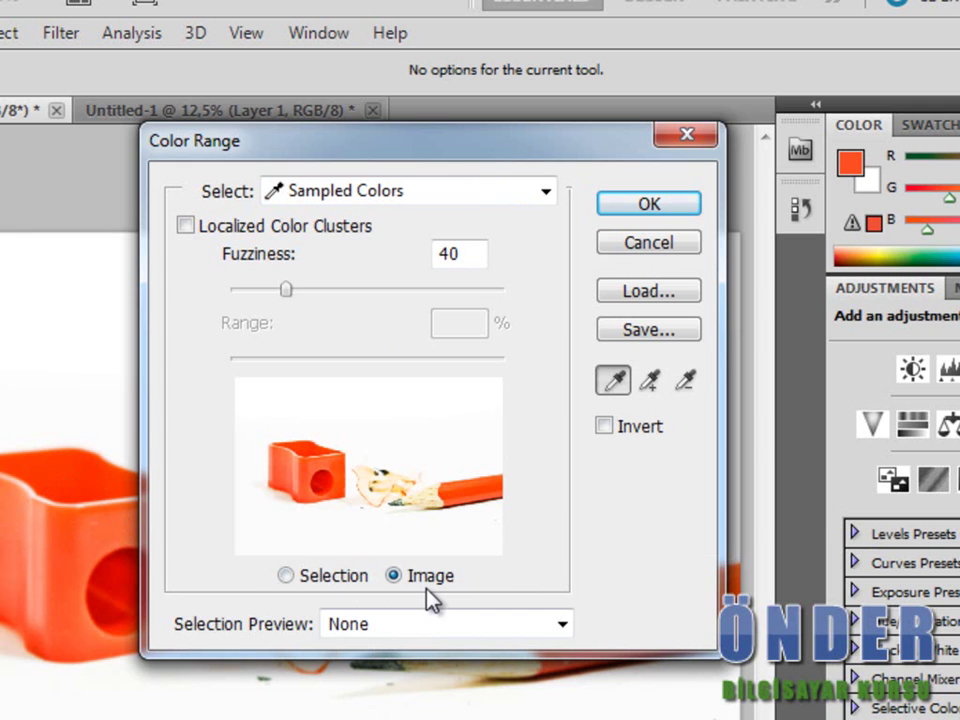
click(327, 580)
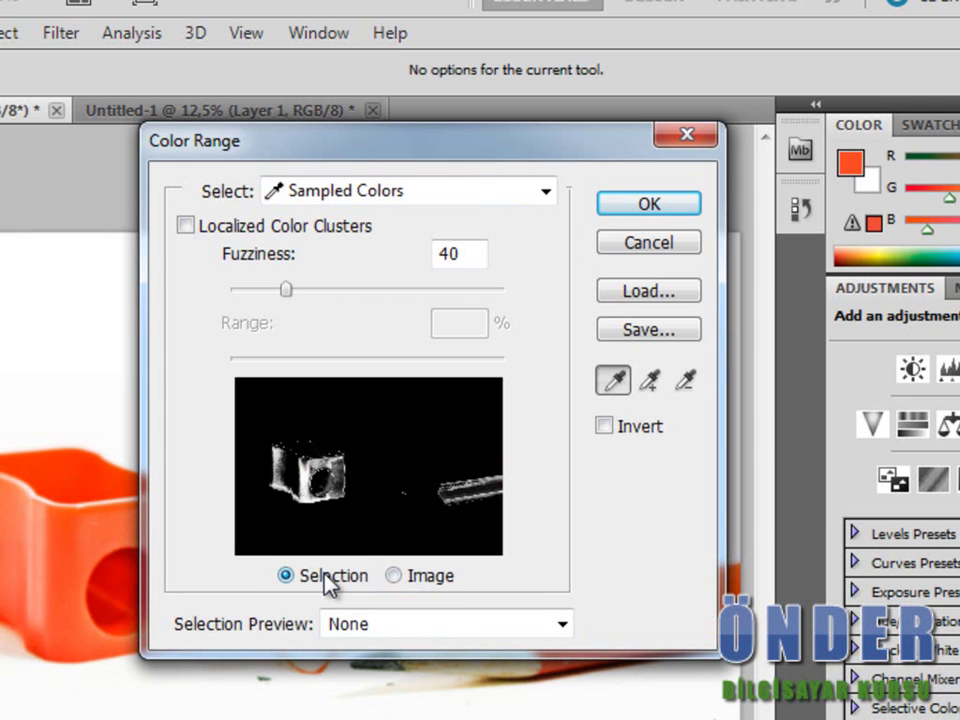
click(316, 460)
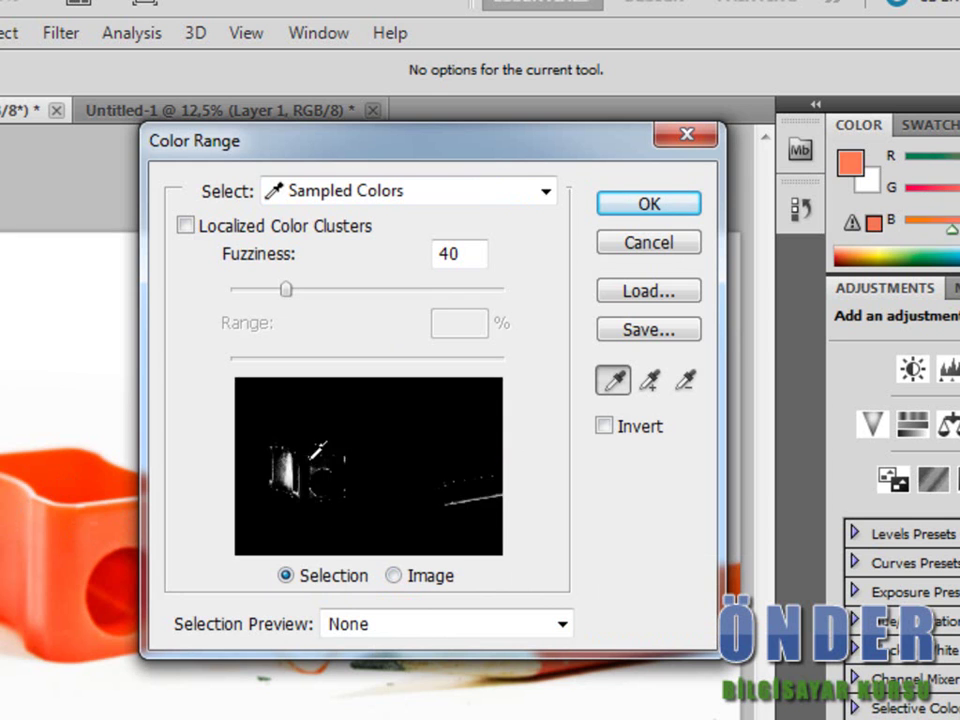
click(452, 478)
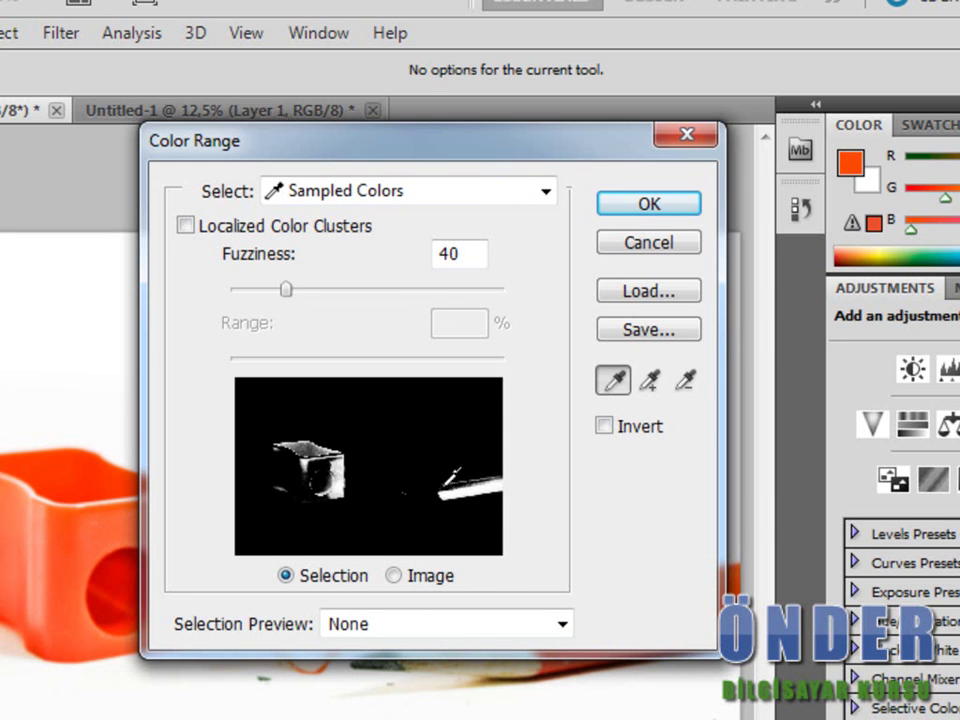
Add one sharpener colour and subtract three others with the eyedroppers.
click(651, 390)
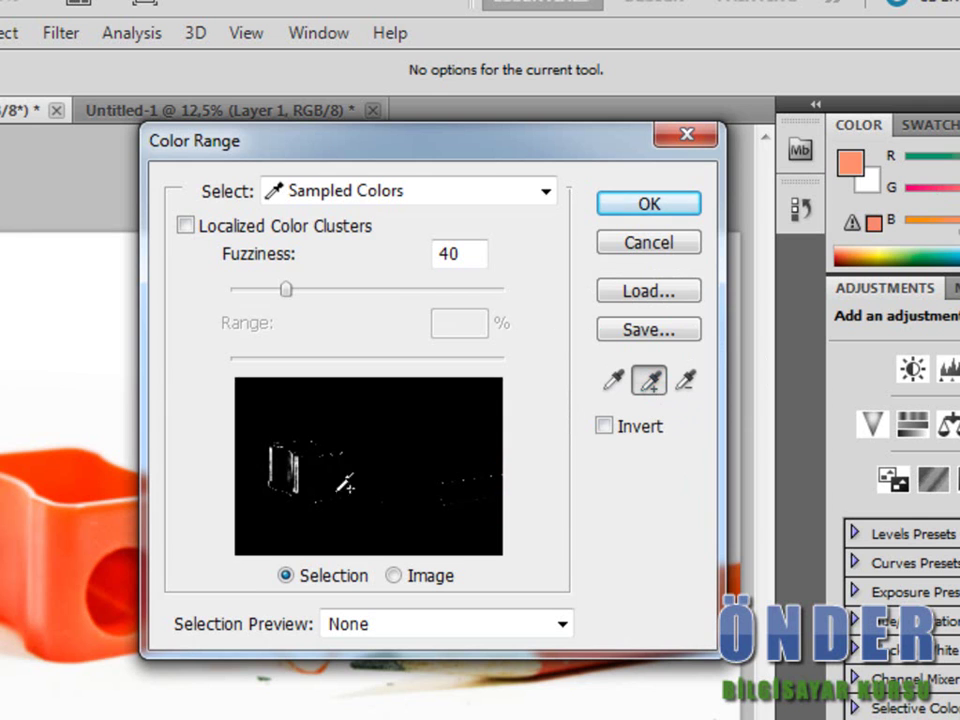
click(347, 484)
click(686, 380)
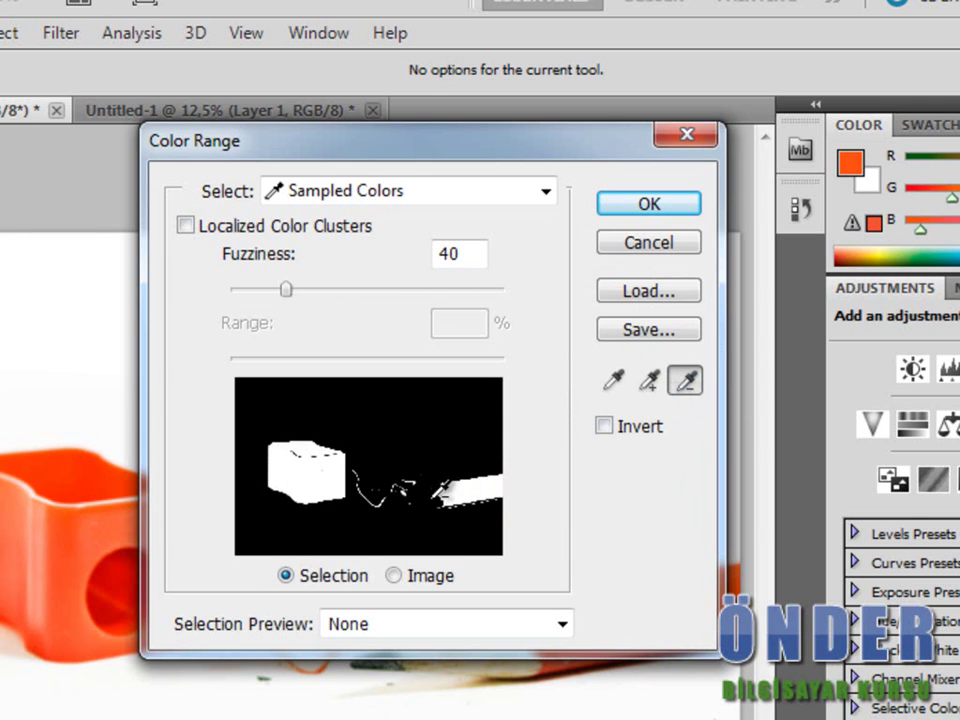
click(440, 490)
click(305, 465)
click(392, 488)
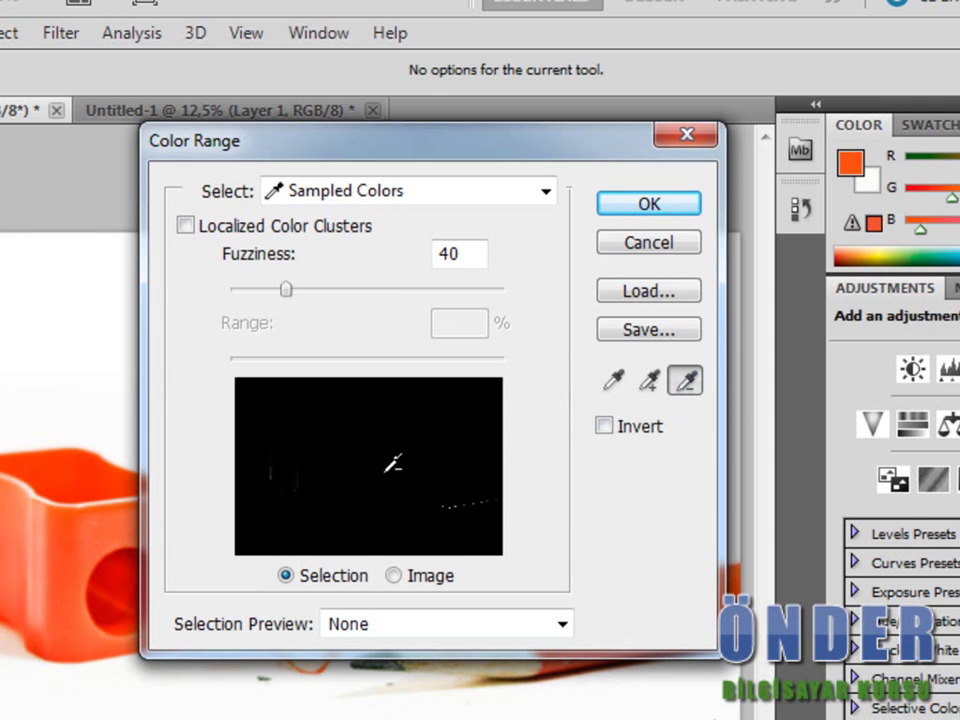
Raise Fuzziness to 200 and confirm the Color Range selection.
drag(287, 290, 519, 297)
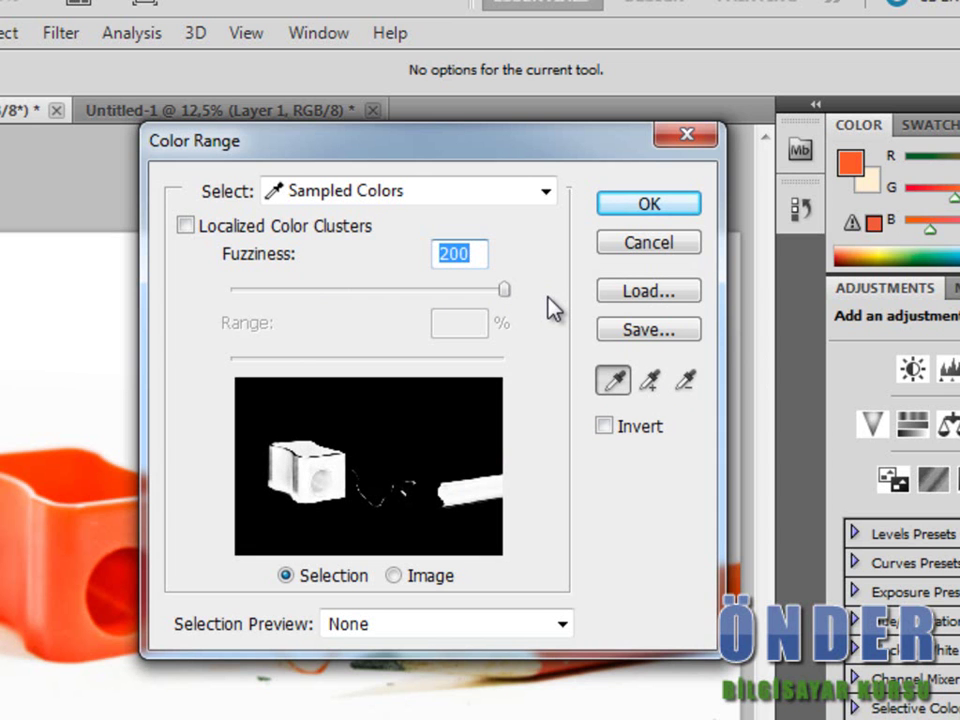
click(650, 379)
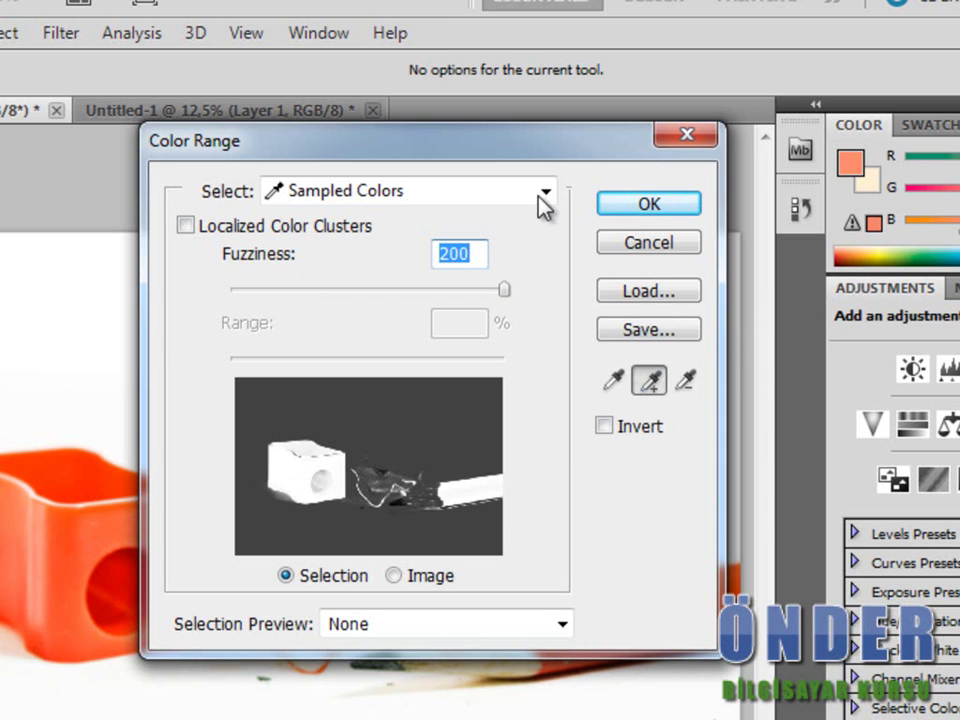
click(652, 204)
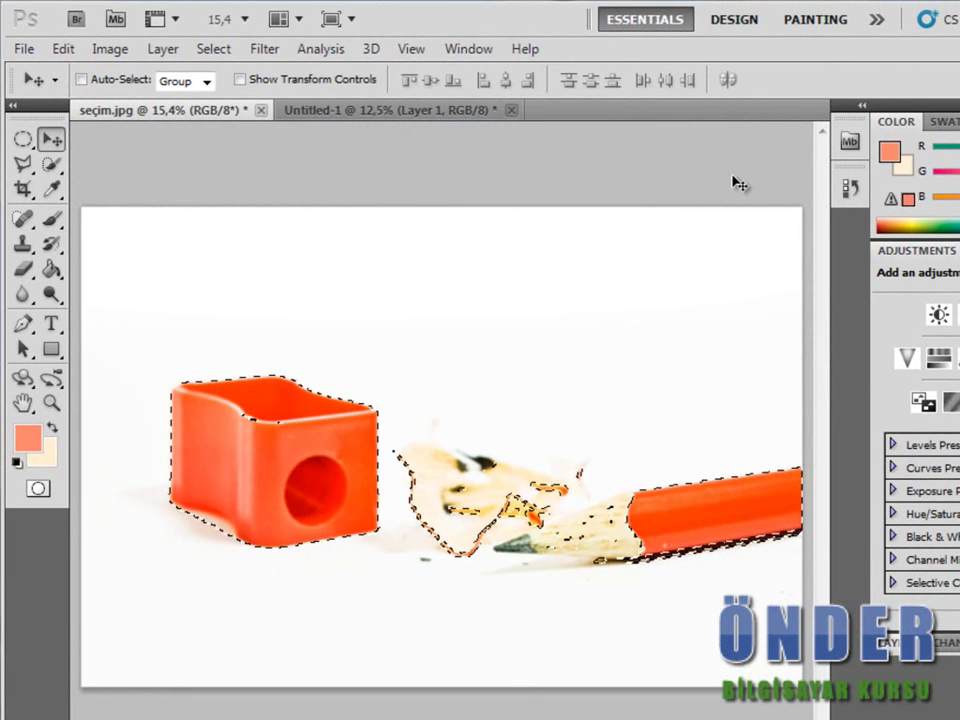
Deselect with Ctrl+D and browse the Marquee and Lasso tool flyouts.
key(ctrl+d)
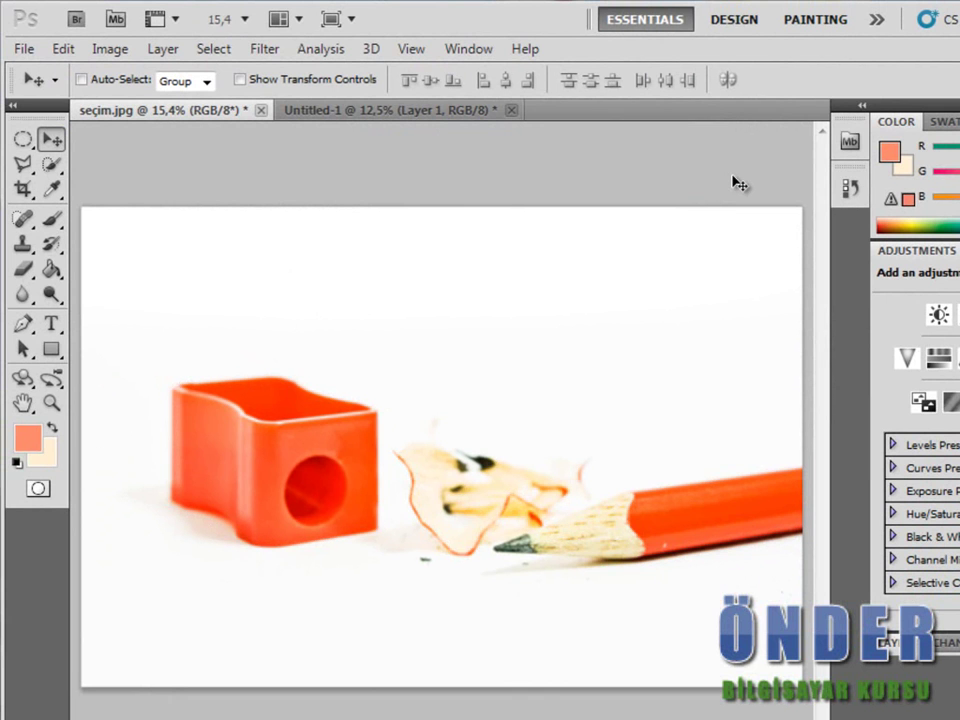
click(22, 138)
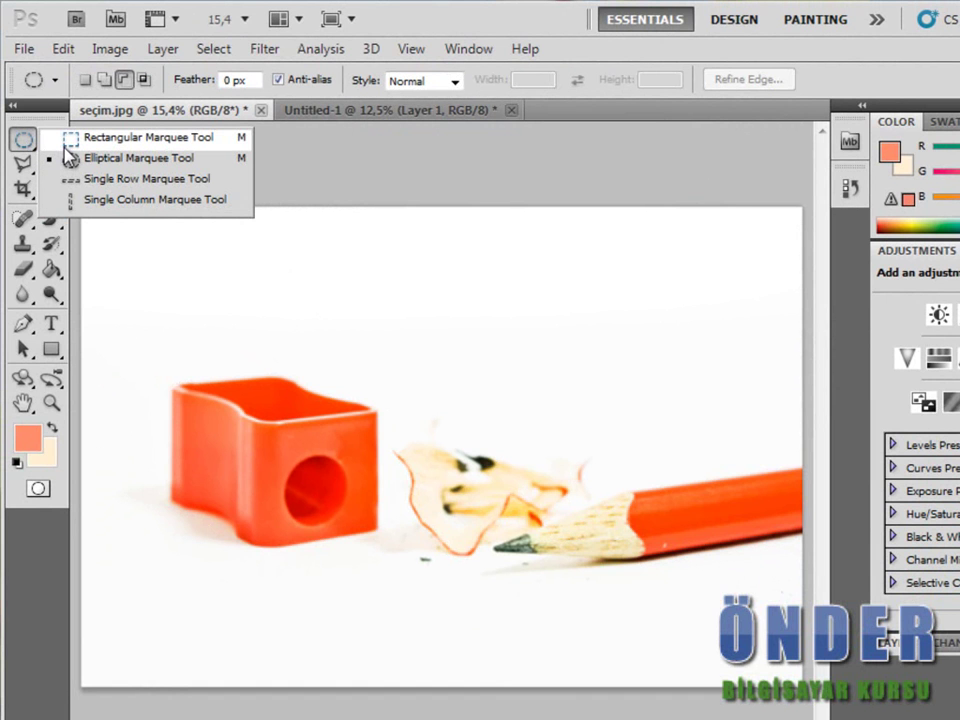
click(22, 163)
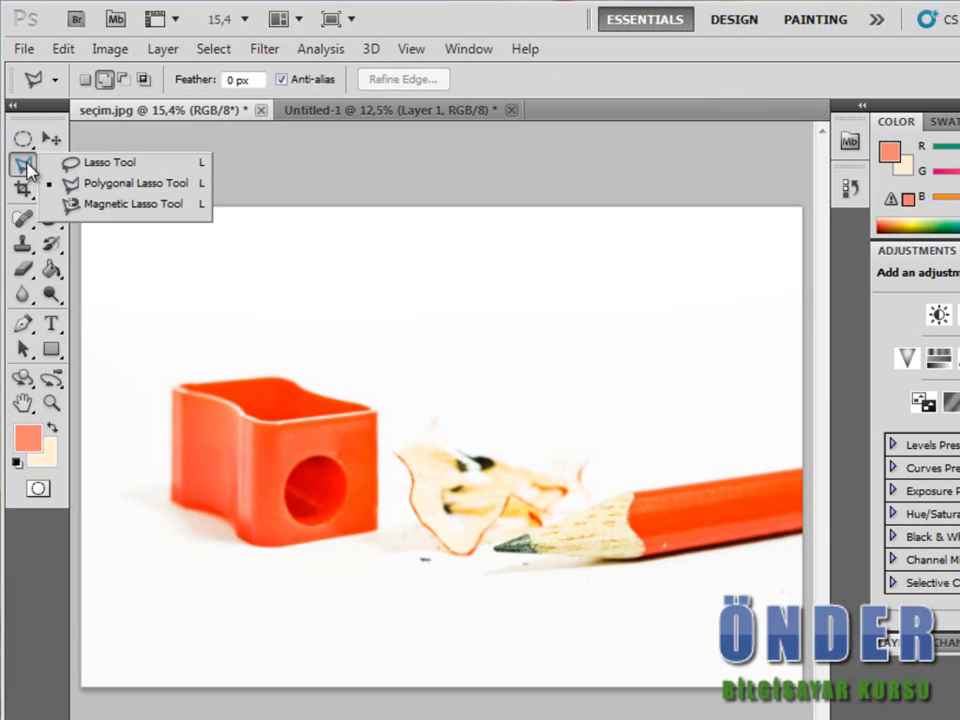
Draw a freehand Lasso outline around the pencil on the right.
click(53, 166)
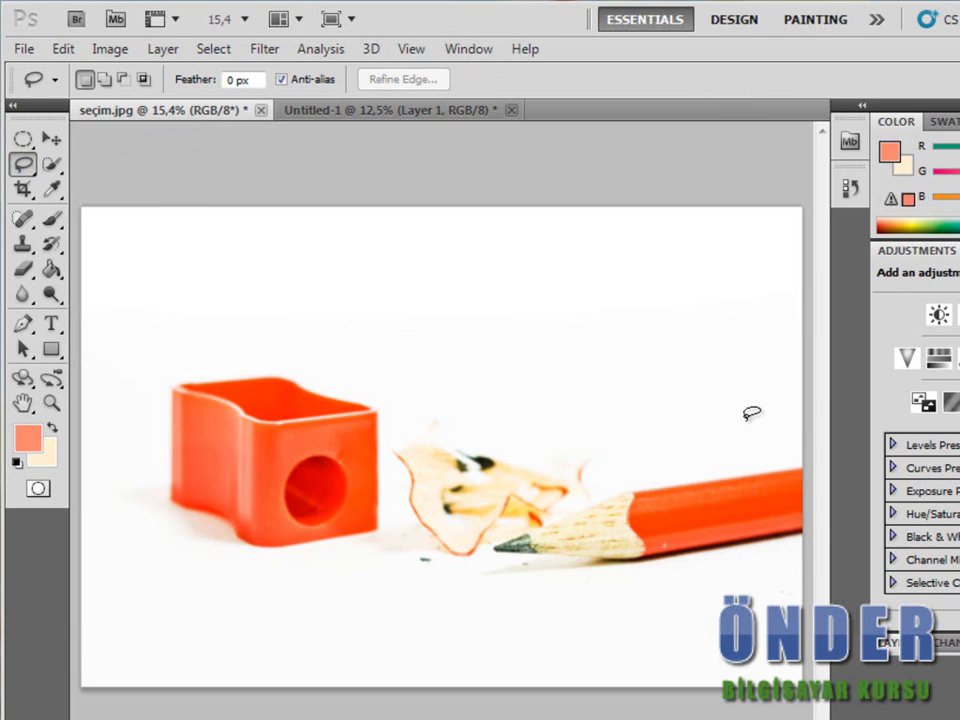
mouse_move(806, 446)
mouse_down()
mouse_move(579, 480)
mouse_move(486, 527)
mouse_move(495, 570)
mouse_move(735, 572)
mouse_move(823, 531)
mouse_move(816, 548)
mouse_up()
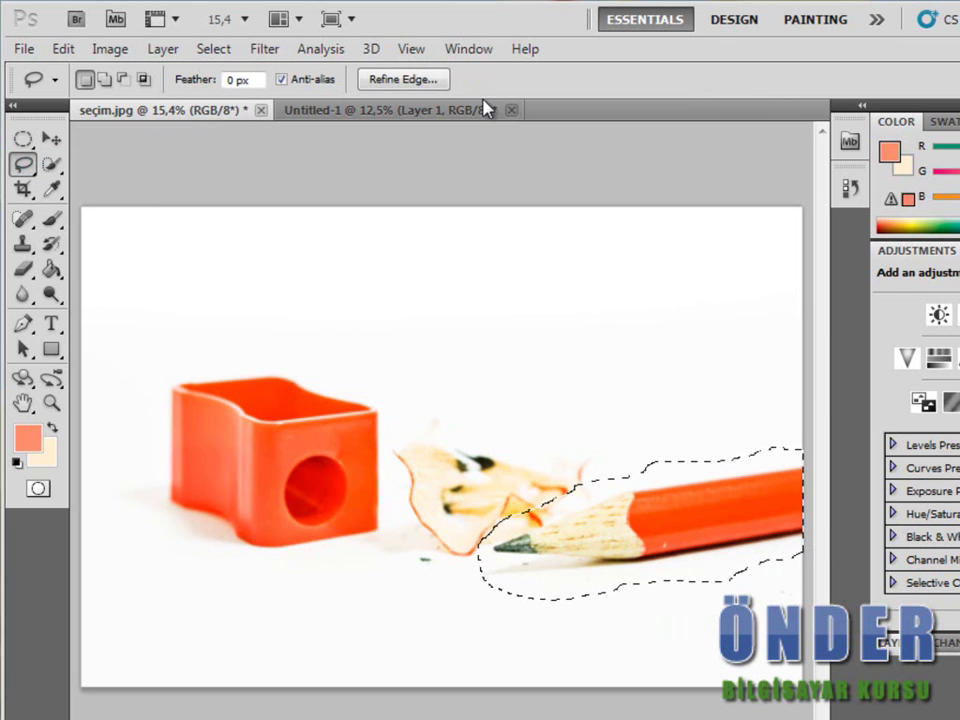
click(211, 49)
Open Color Range, sample the pencil's orange and lower Fuzziness to 78.
click(272, 240)
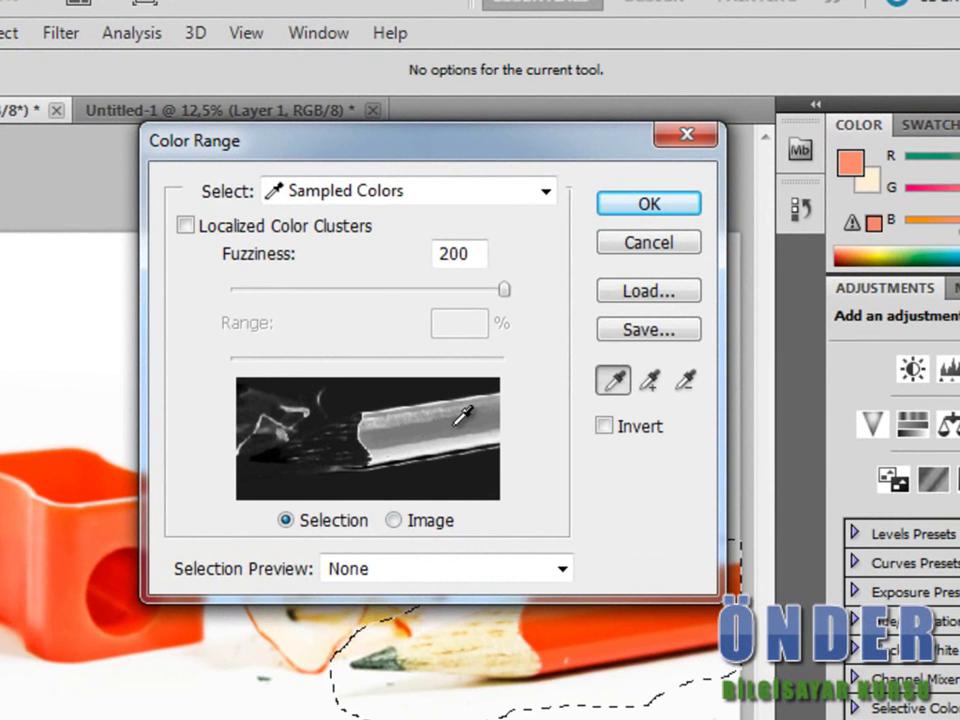
click(456, 420)
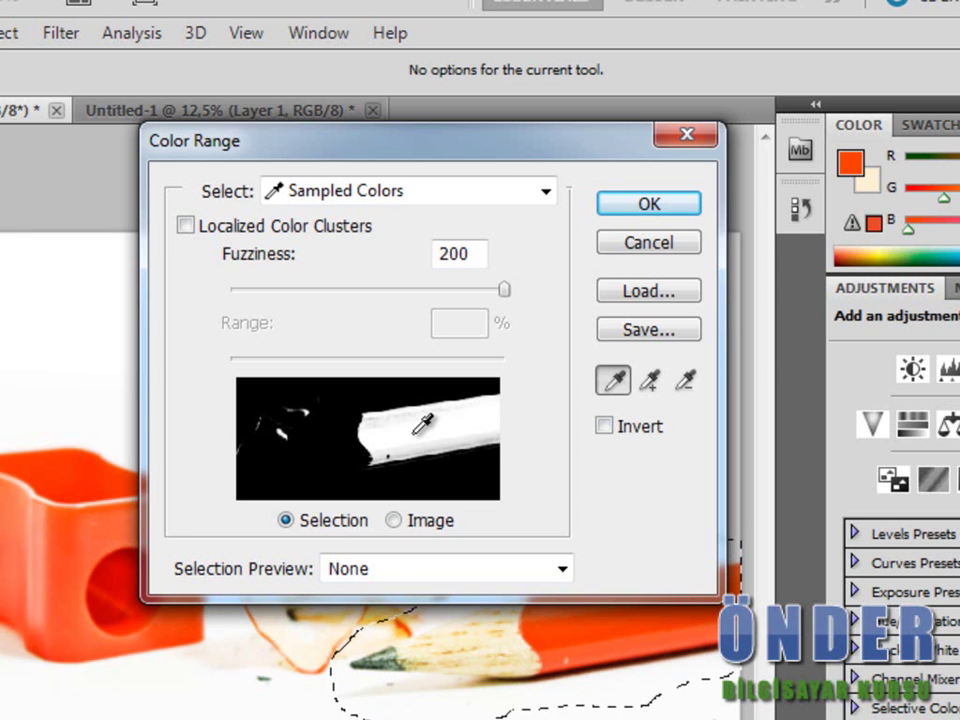
mouse_move(511, 292)
mouse_down()
mouse_move(328, 305)
mouse_move(343, 315)
mouse_up()
Add more pencil orange, subtract the shavings' colours, and confirm the selection.
click(652, 380)
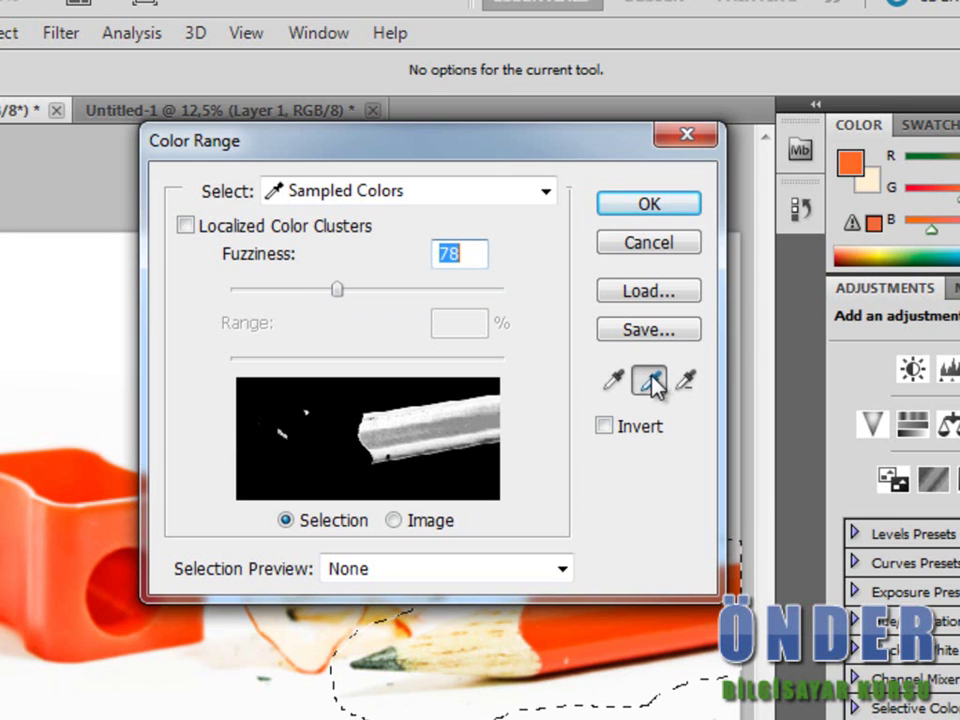
drag(450, 414, 397, 450)
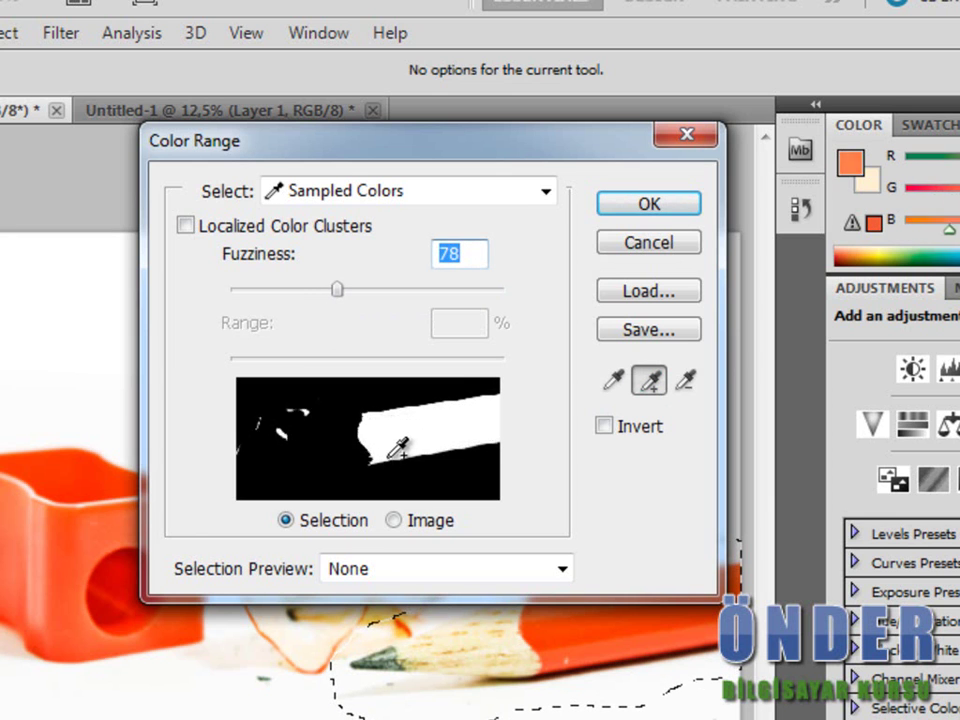
click(402, 386)
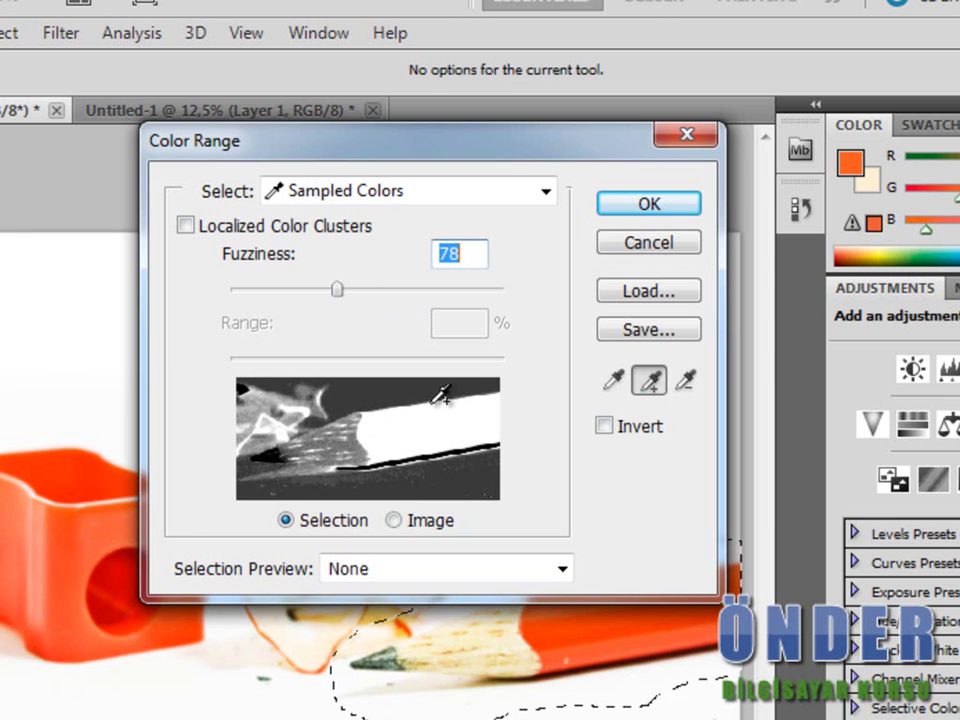
click(684, 381)
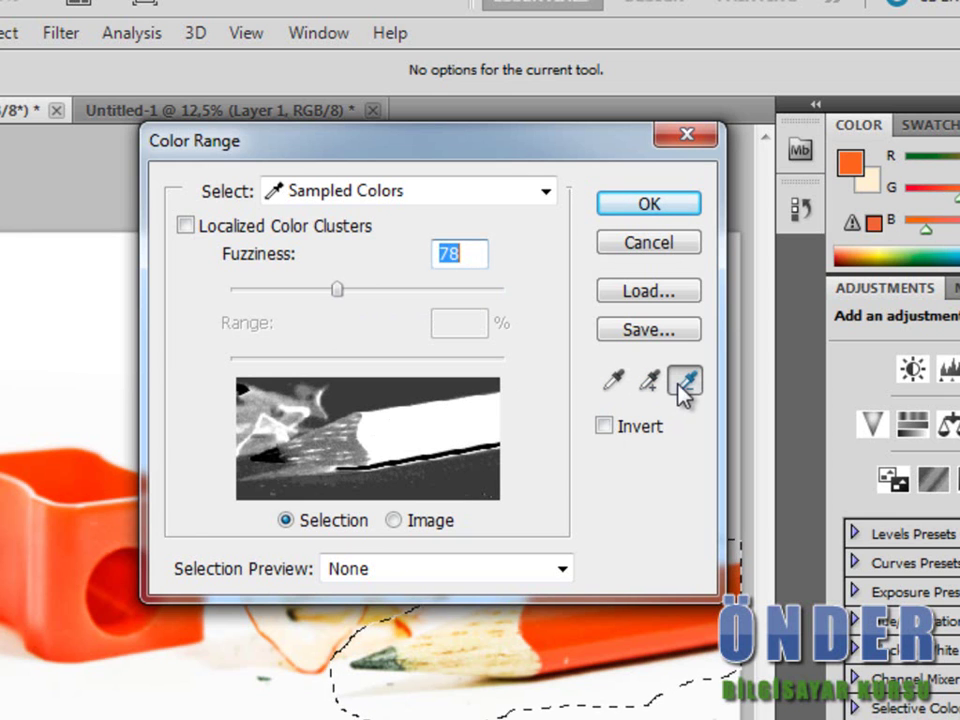
click(489, 443)
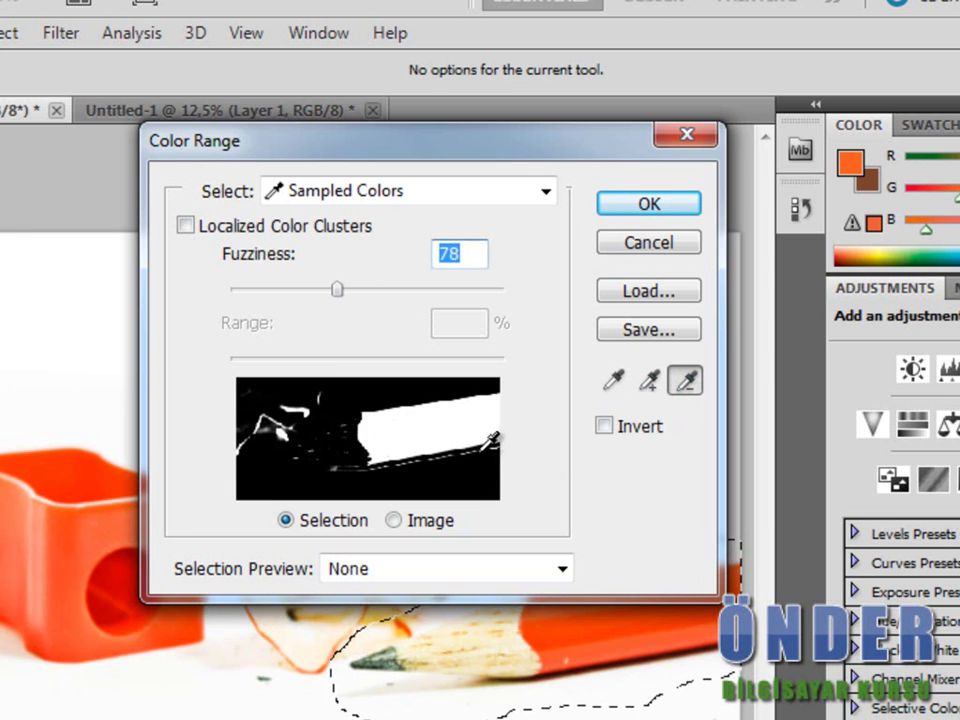
click(616, 206)
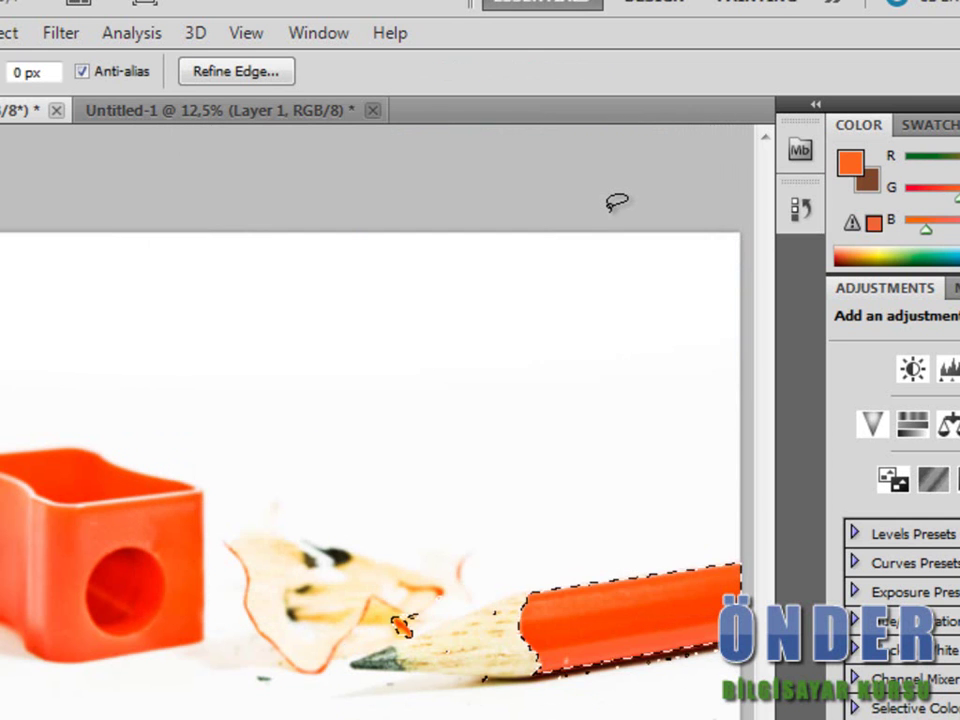
Deselect the pencil and select the orange sharpener with the Quick Selection tool.
click(634, 591)
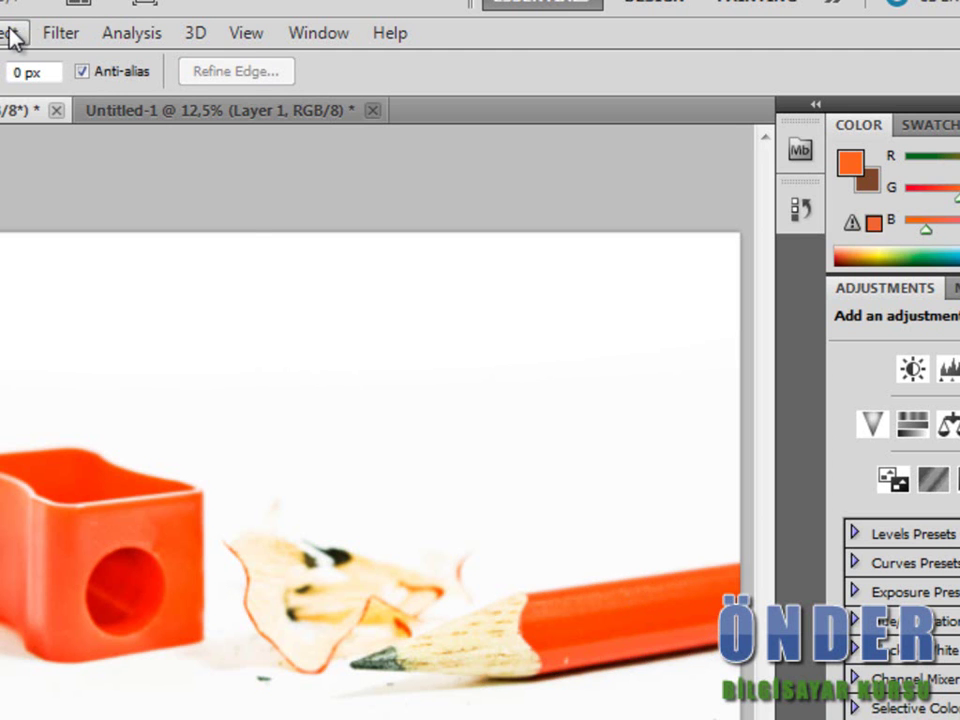
click(12, 34)
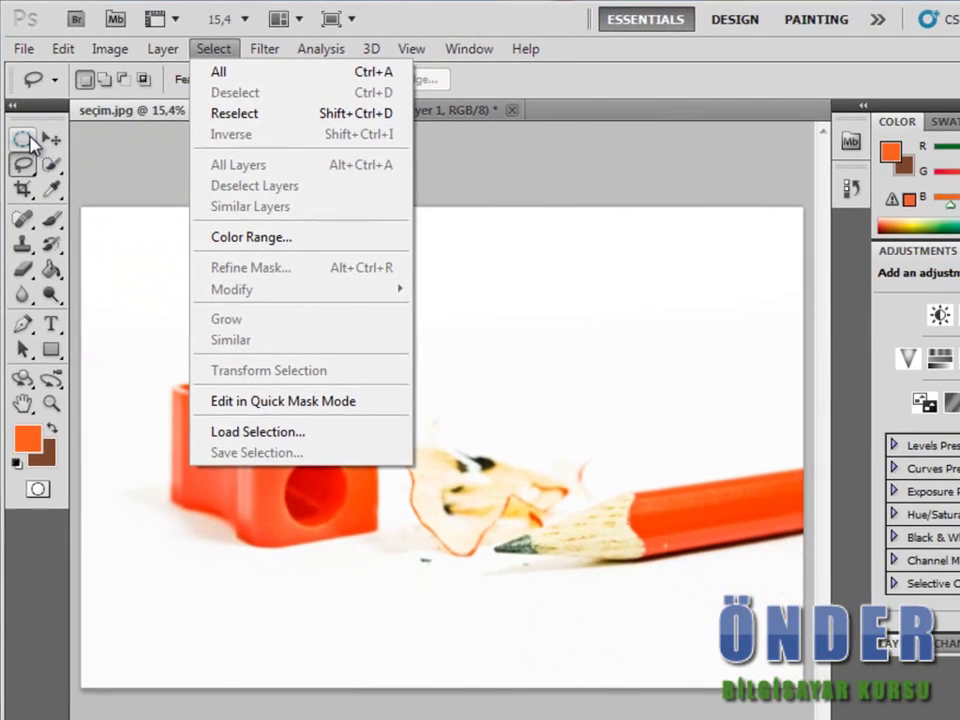
click(38, 160)
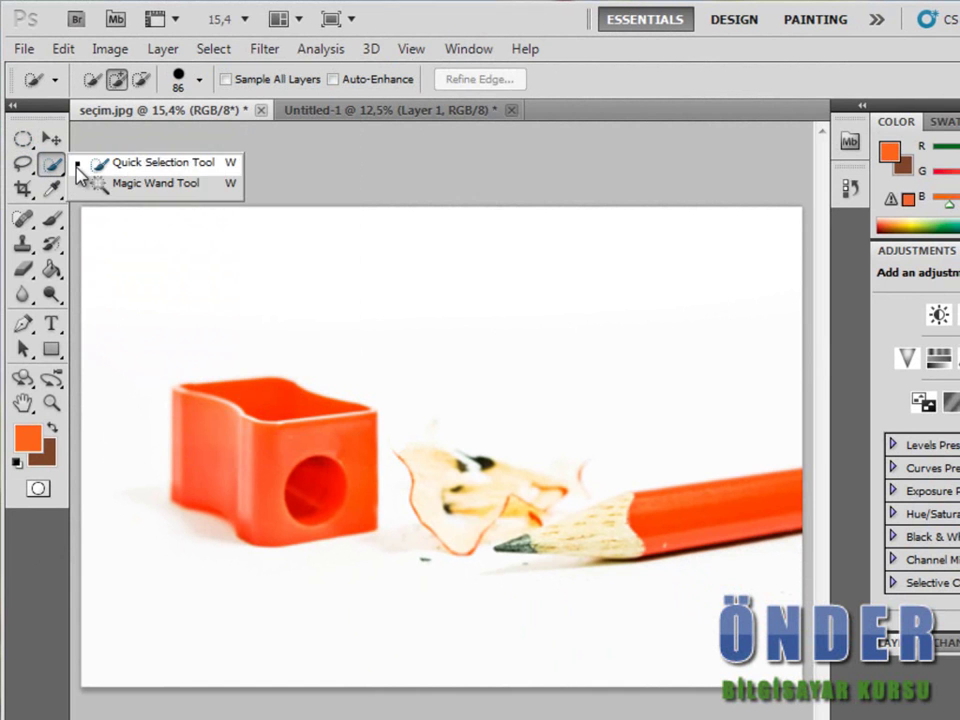
click(186, 396)
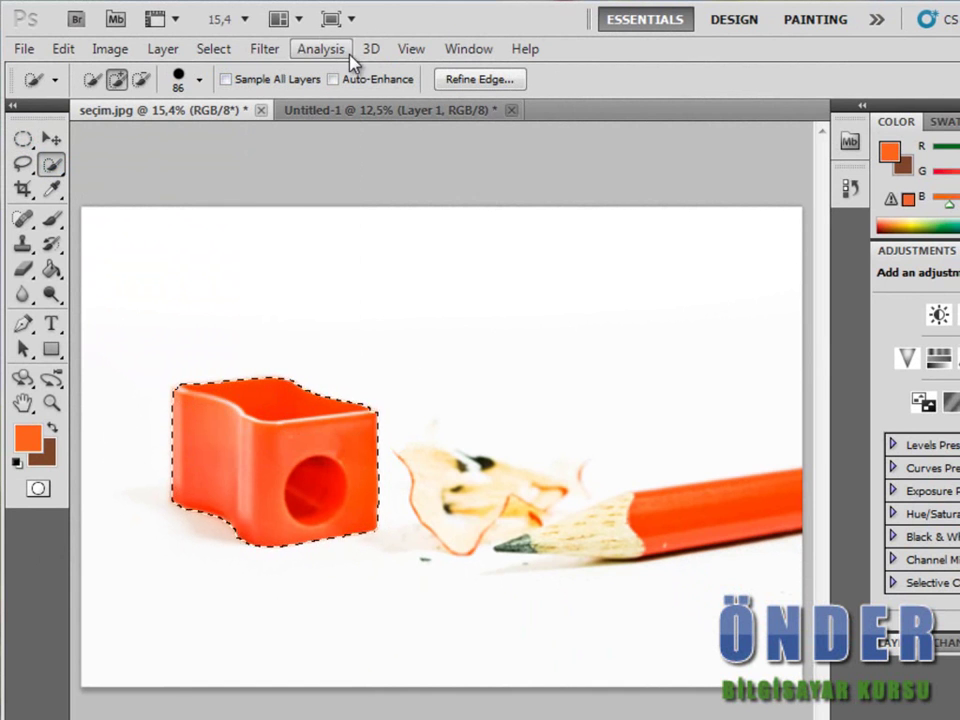
click(228, 52)
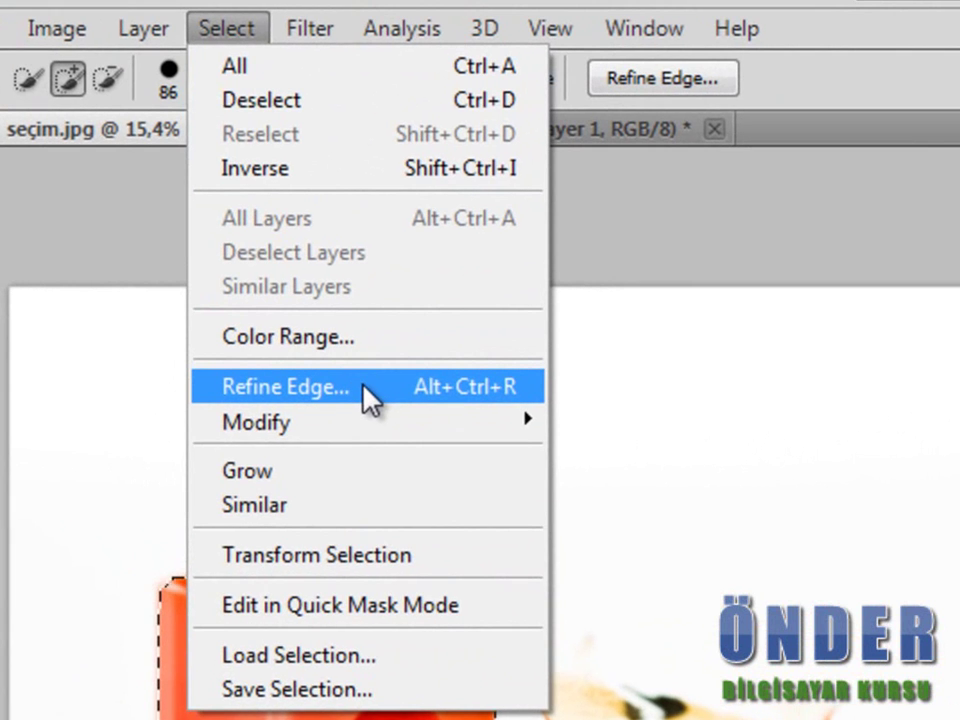
In Refine Edge, preview On White with Radius 6,8 px and Smooth raised to 89.
click(386, 390)
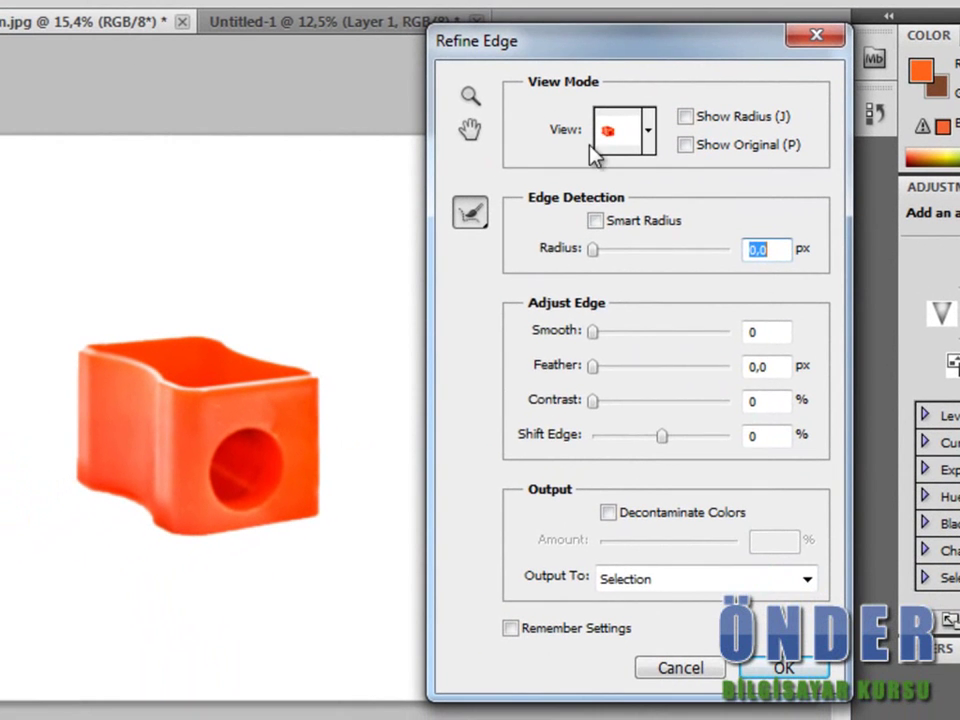
click(445, 130)
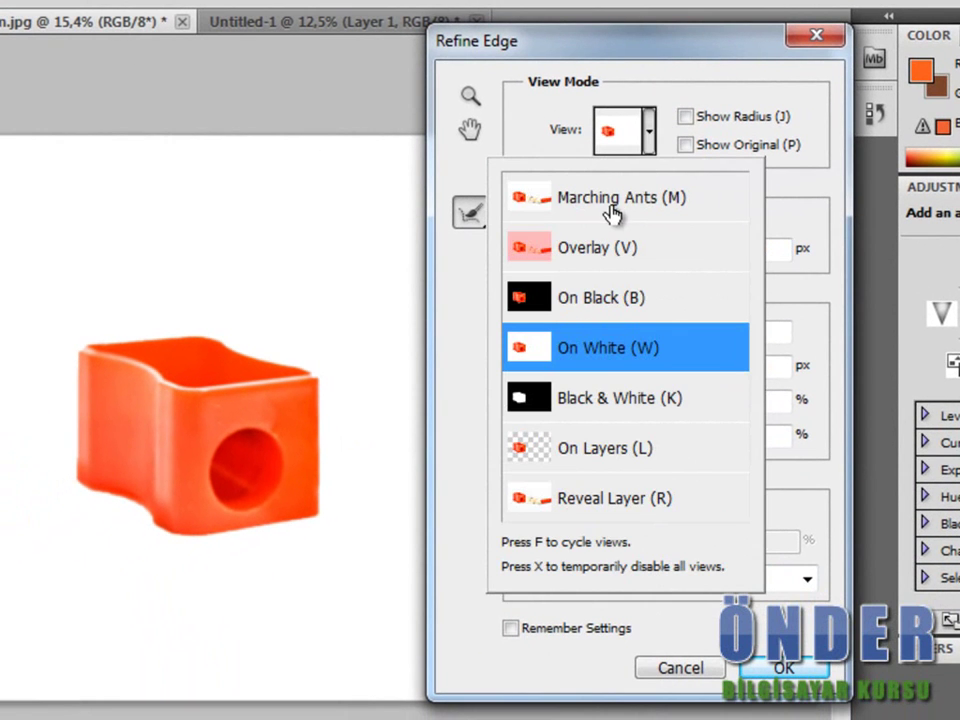
click(697, 103)
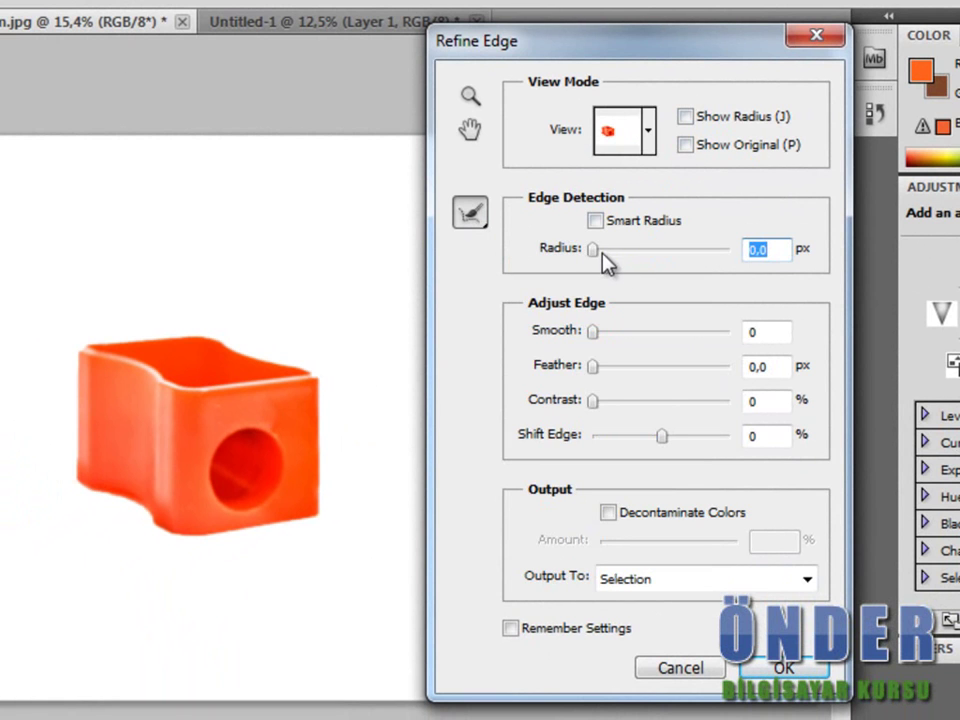
drag(592, 250, 699, 250)
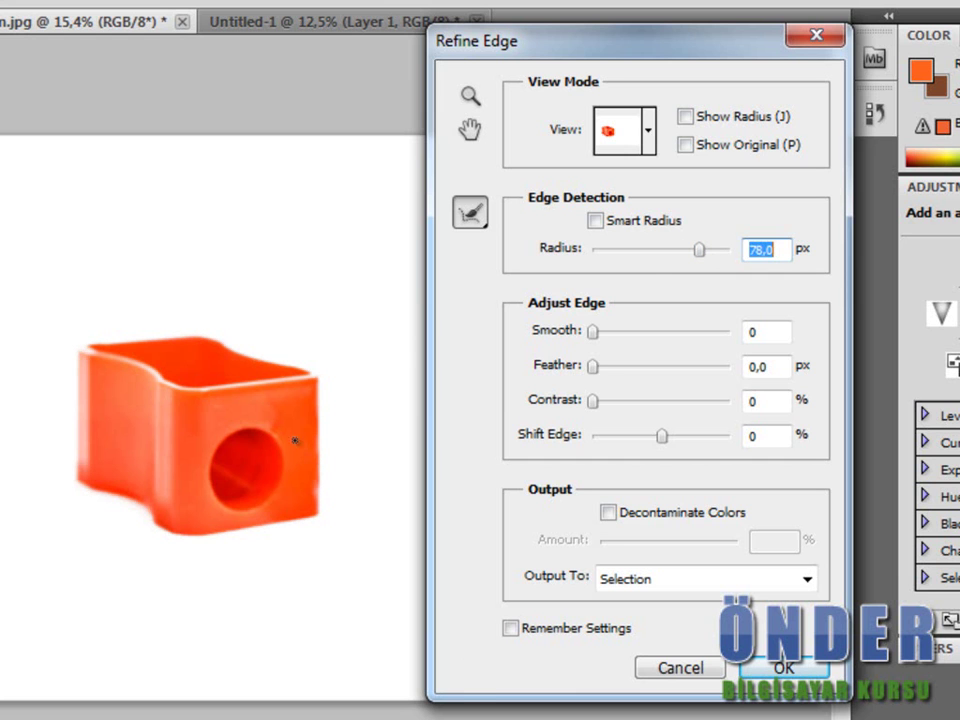
drag(699, 250, 640, 263)
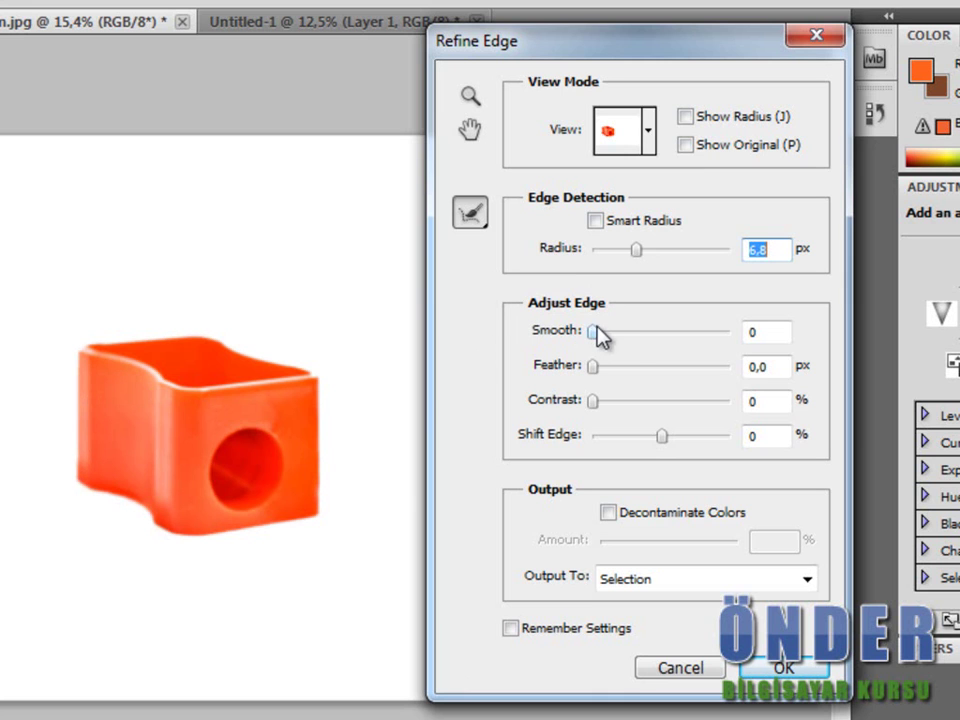
drag(594, 333, 650, 340)
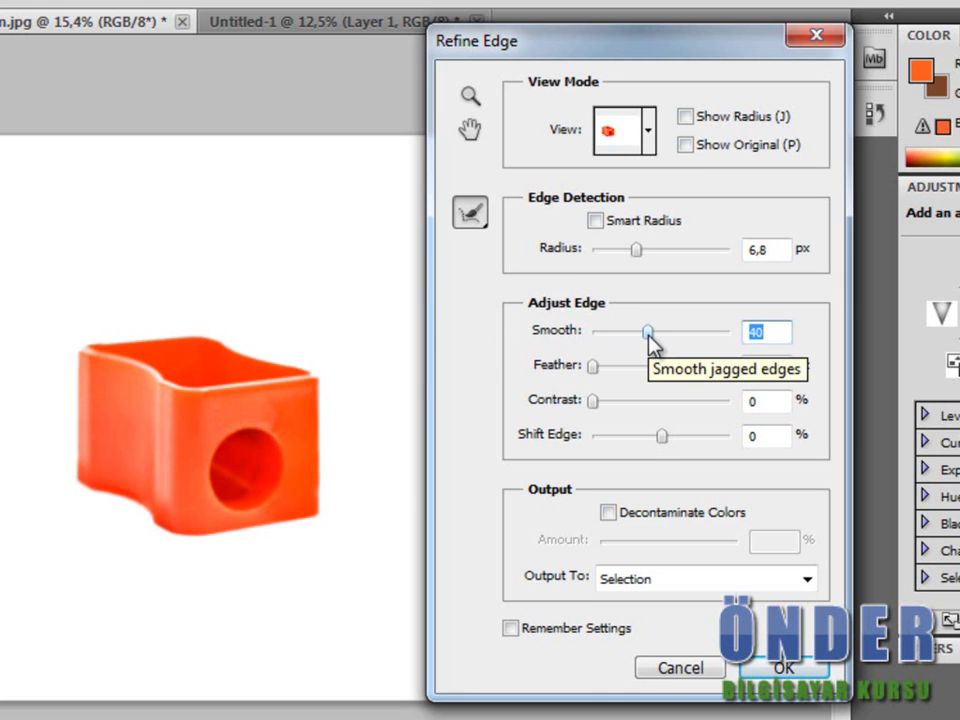
drag(648, 333, 714, 333)
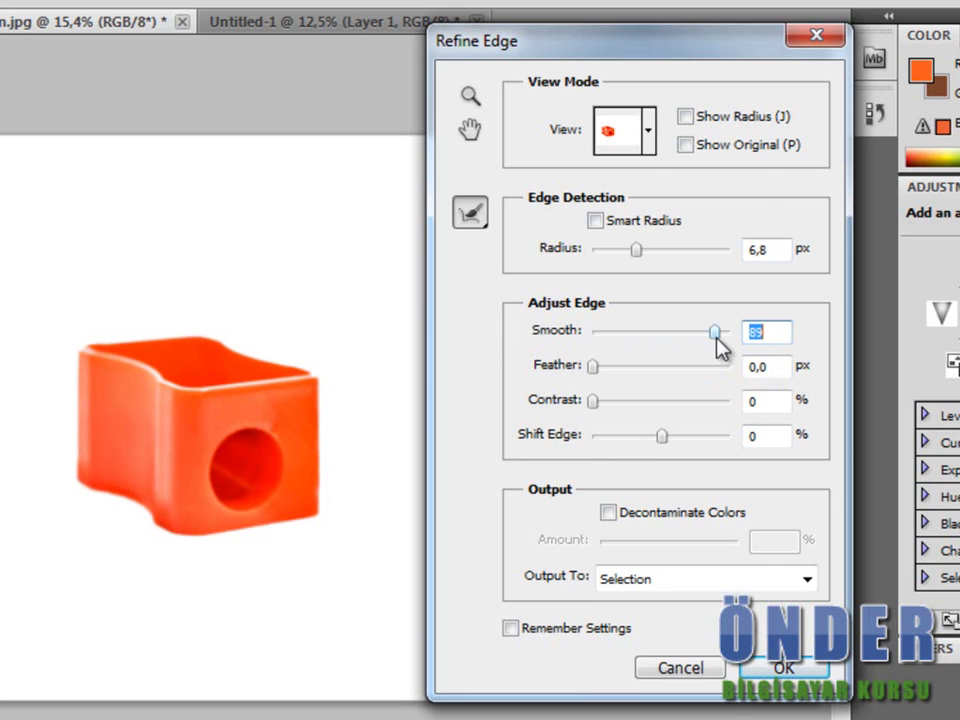
click(648, 145)
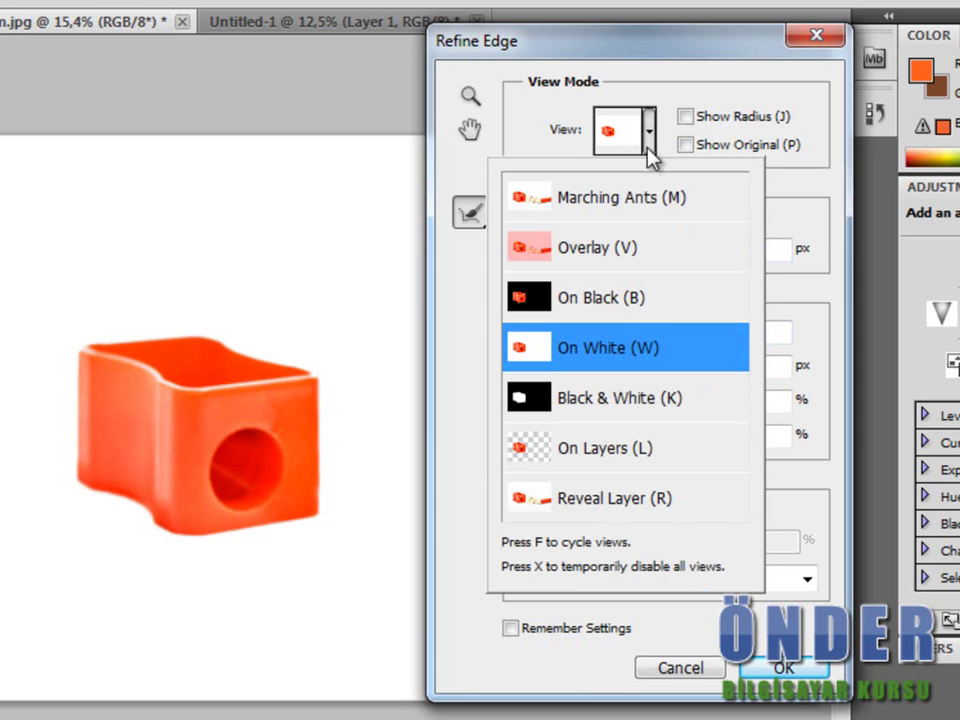
Switch the preview to On Black, set Smooth to 100 and leave Feather at 0.
click(606, 305)
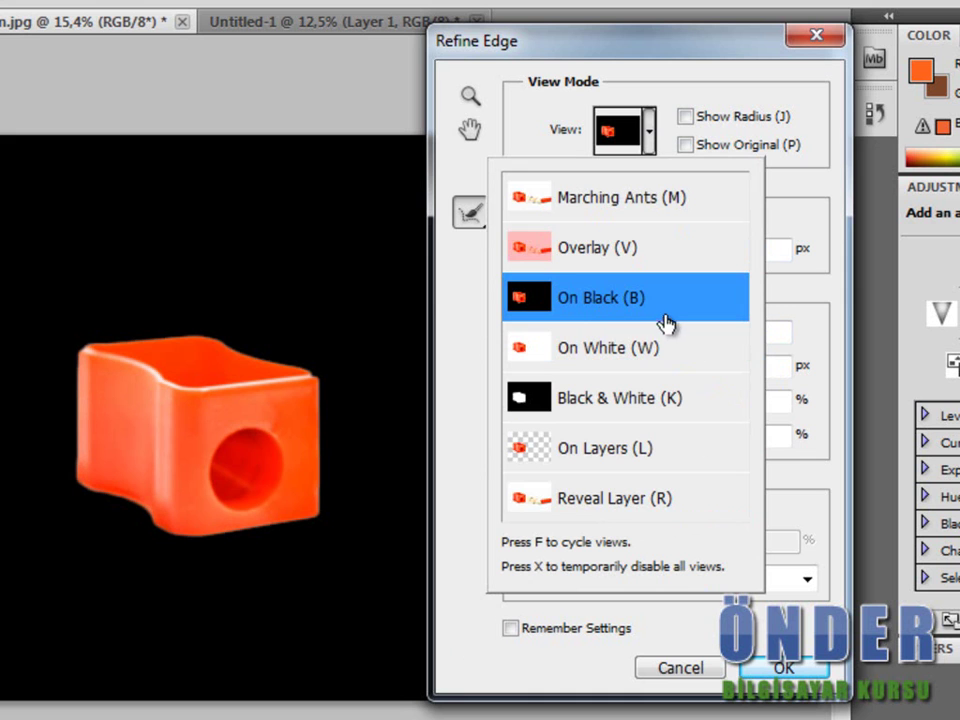
click(649, 148)
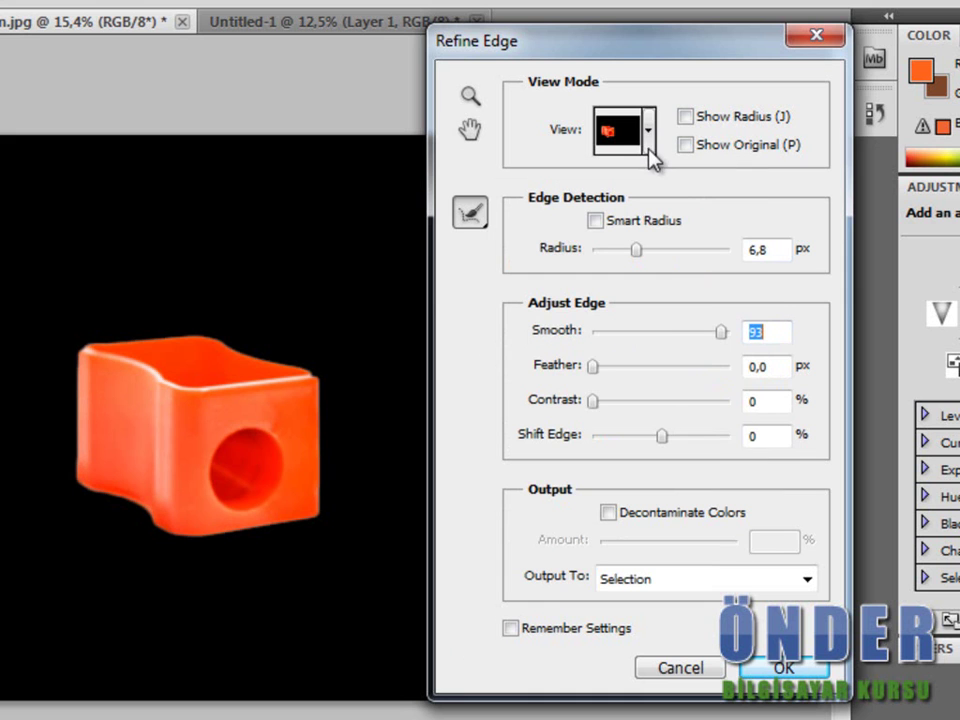
drag(712, 330, 740, 331)
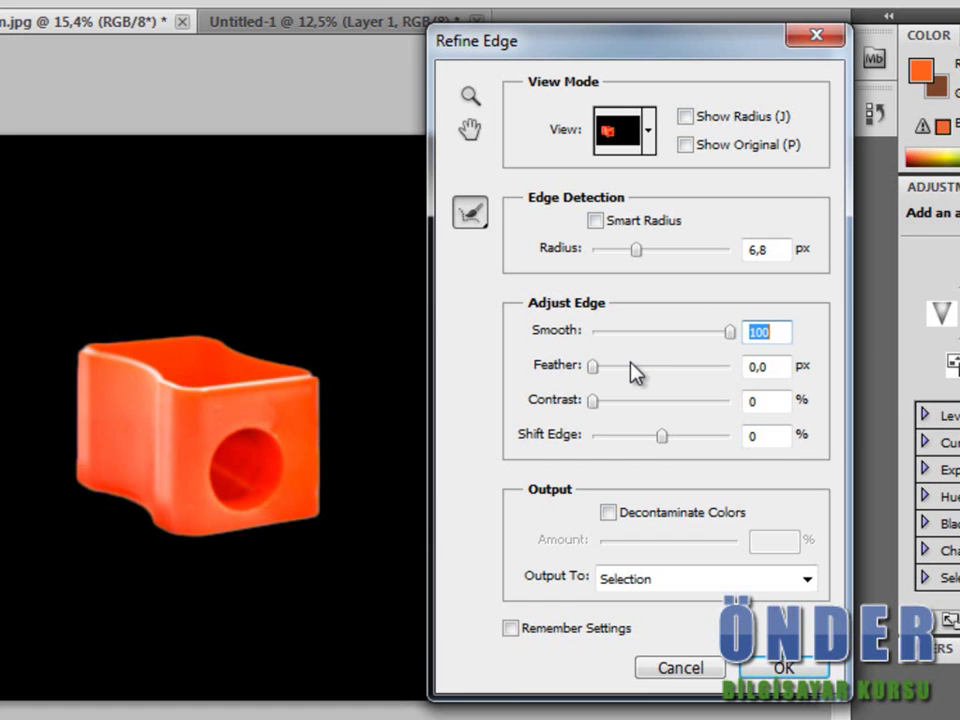
drag(592, 367, 621, 367)
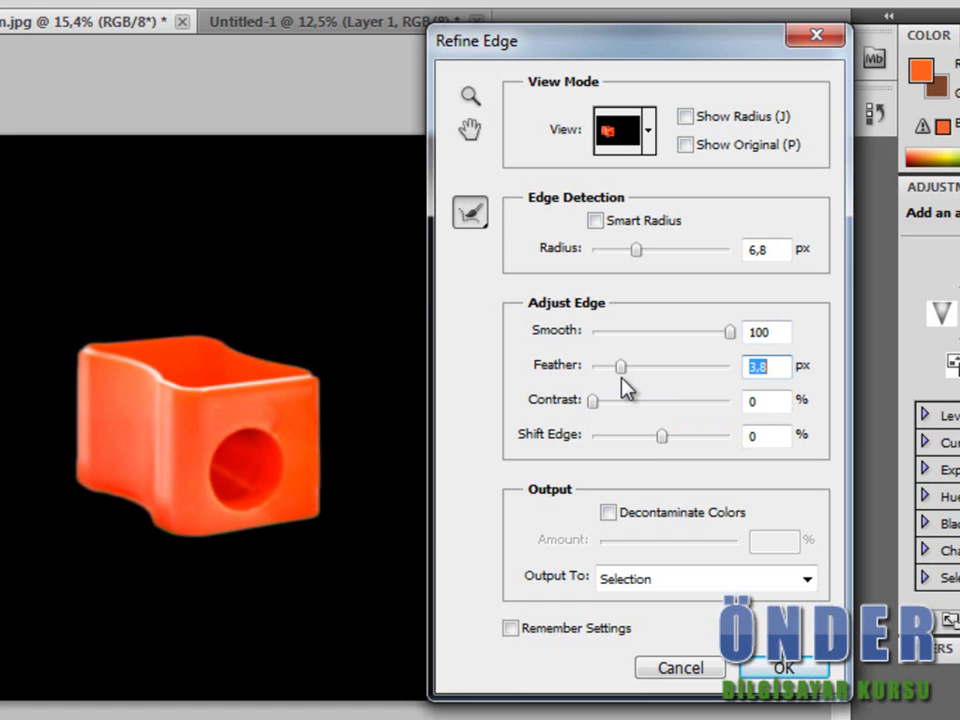
drag(623, 367, 729, 367)
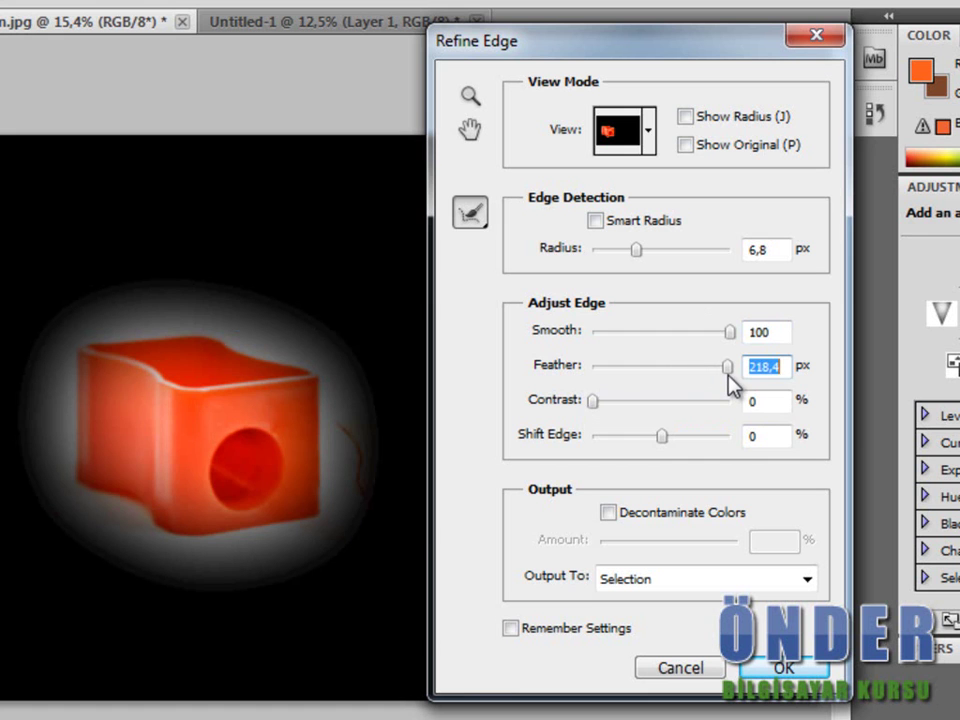
click(606, 366)
drag(606, 366, 590, 368)
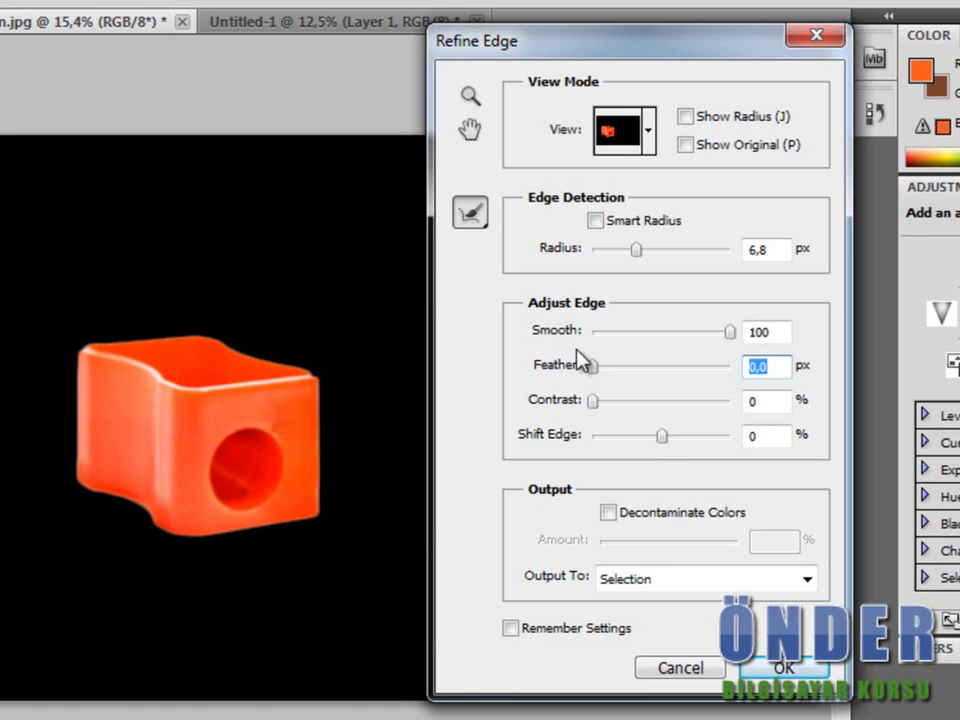
drag(728, 332, 662, 332)
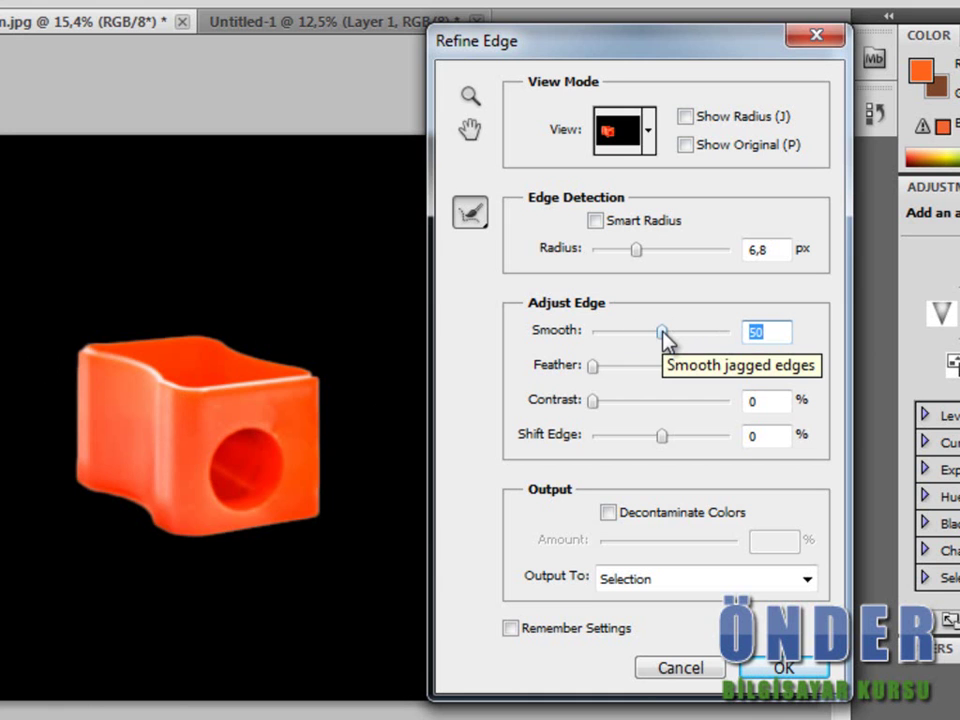
drag(662, 333, 784, 330)
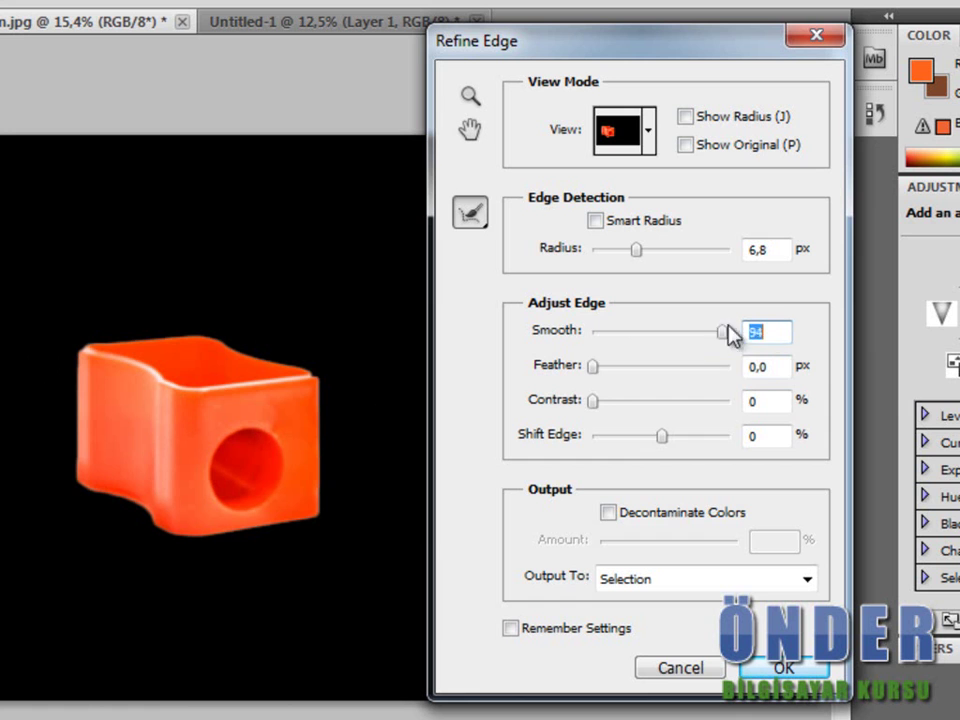
Set edge Contrast to 36% and Shift Edge to -1%.
drag(592, 400, 637, 401)
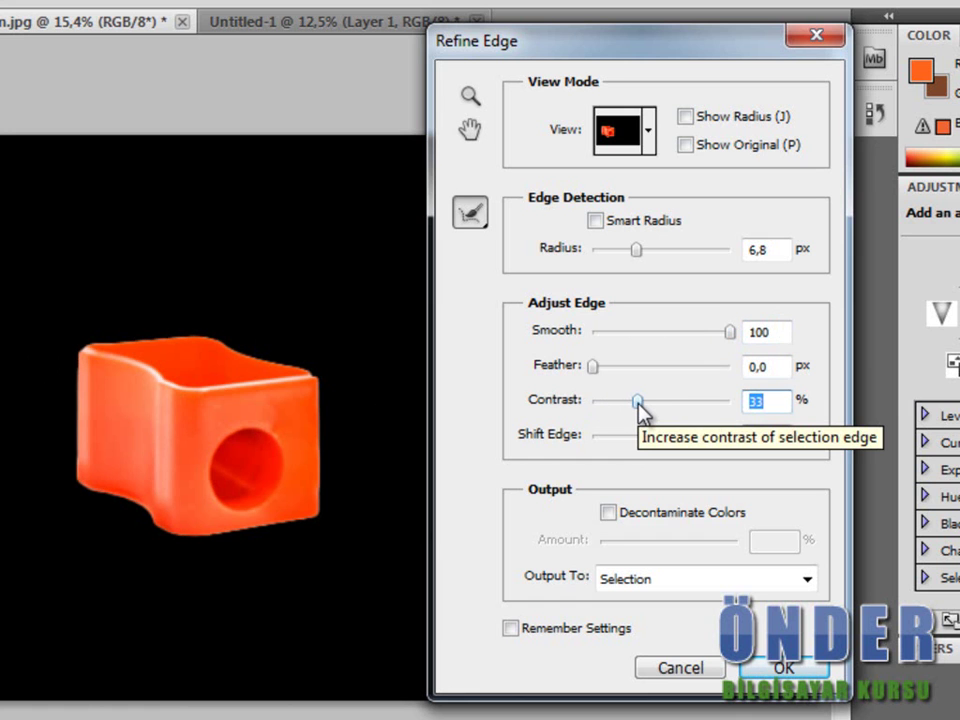
drag(638, 401, 706, 401)
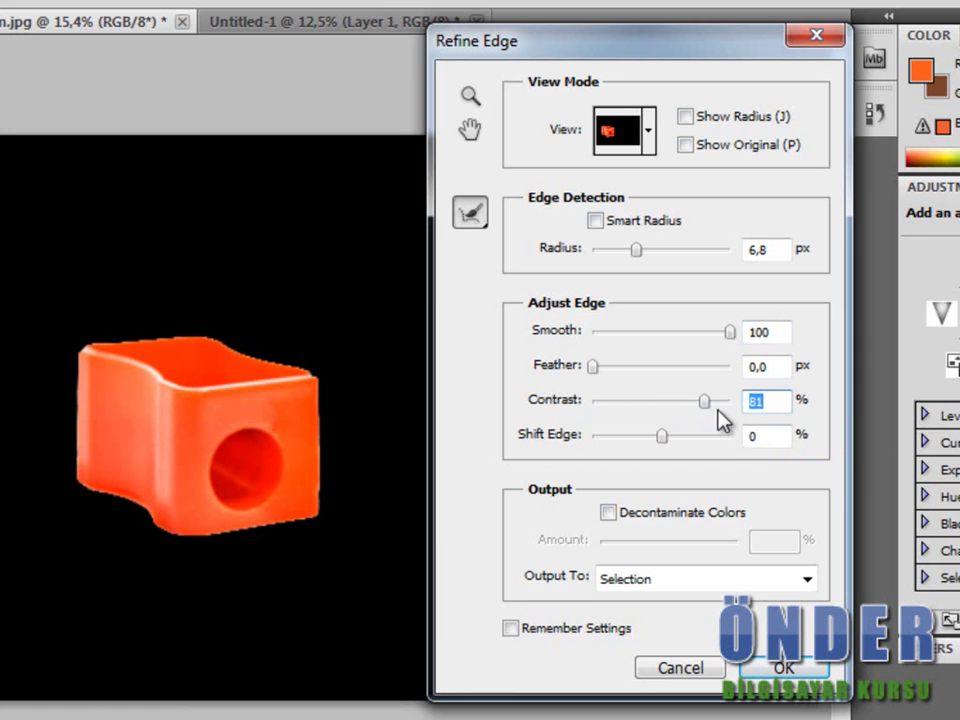
mouse_move(712, 401)
mouse_down()
mouse_move(738, 404)
mouse_move(641, 401)
mouse_up()
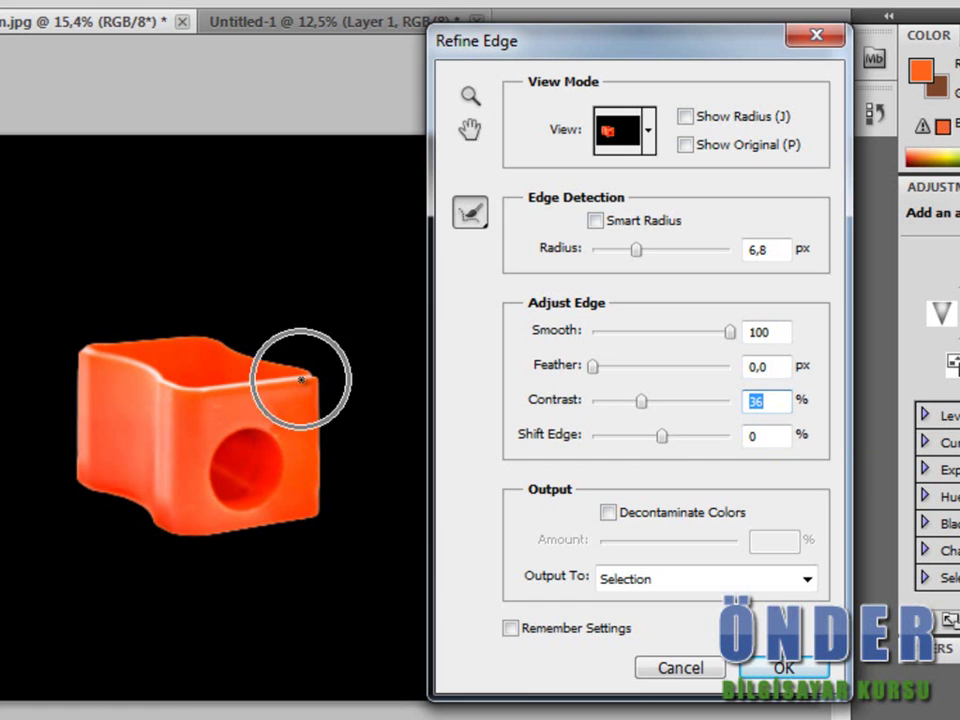
mouse_move(662, 437)
mouse_down()
mouse_move(745, 452)
mouse_move(667, 465)
mouse_up()
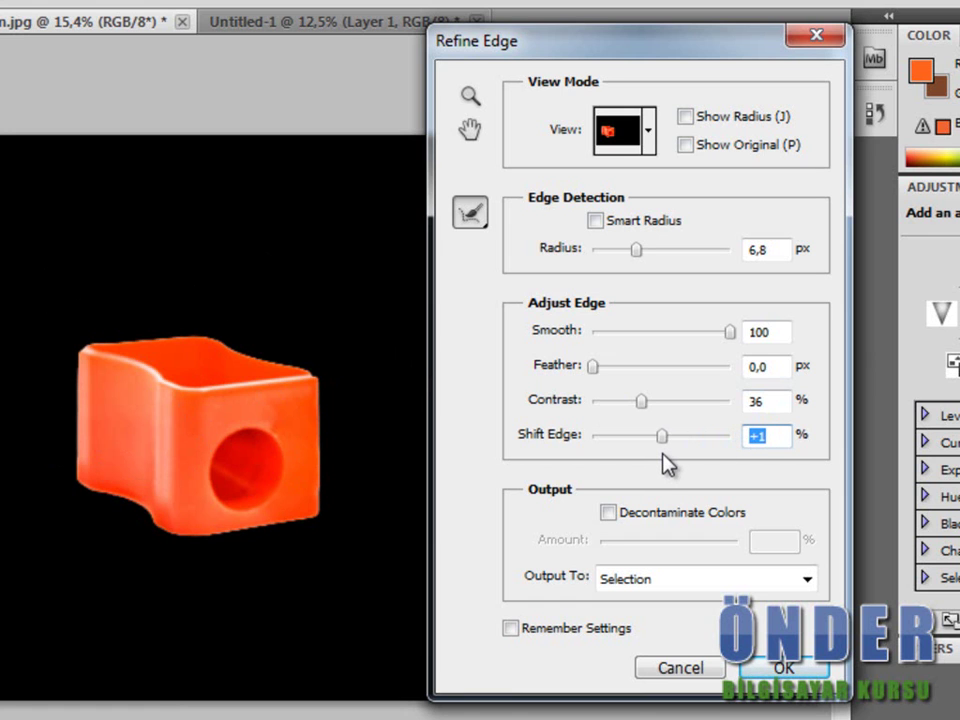
mouse_move(660, 447)
mouse_down()
mouse_move(690, 444)
mouse_move(632, 455)
mouse_move(596, 443)
mouse_move(664, 450)
mouse_up()
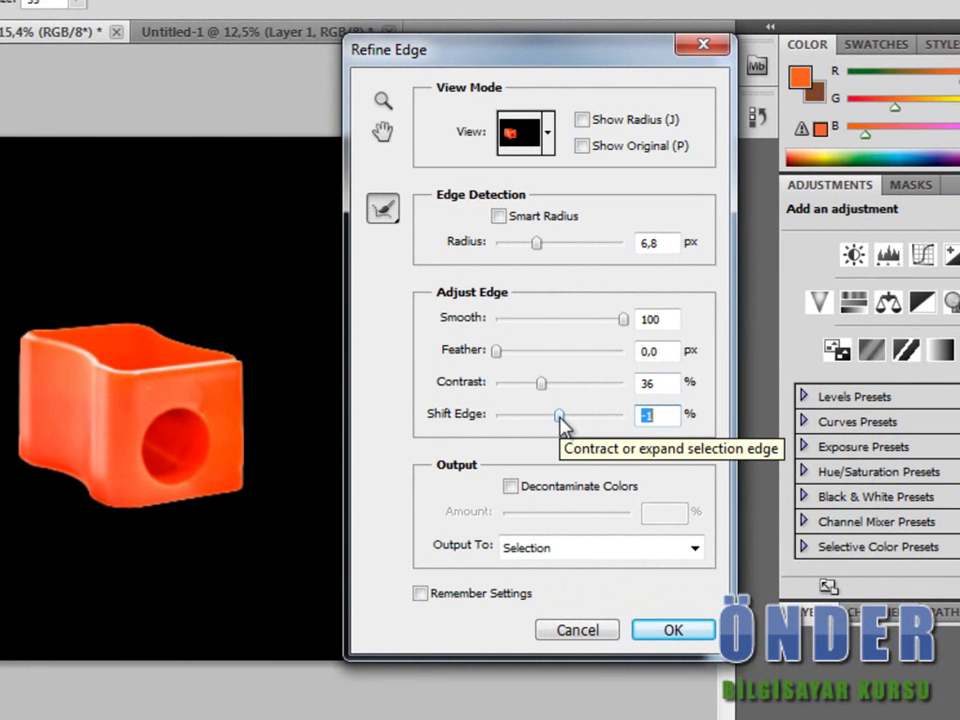
Enable Decontaminate Colors at 50% and output the refined sharpener to a New Layer.
click(510, 487)
click(565, 548)
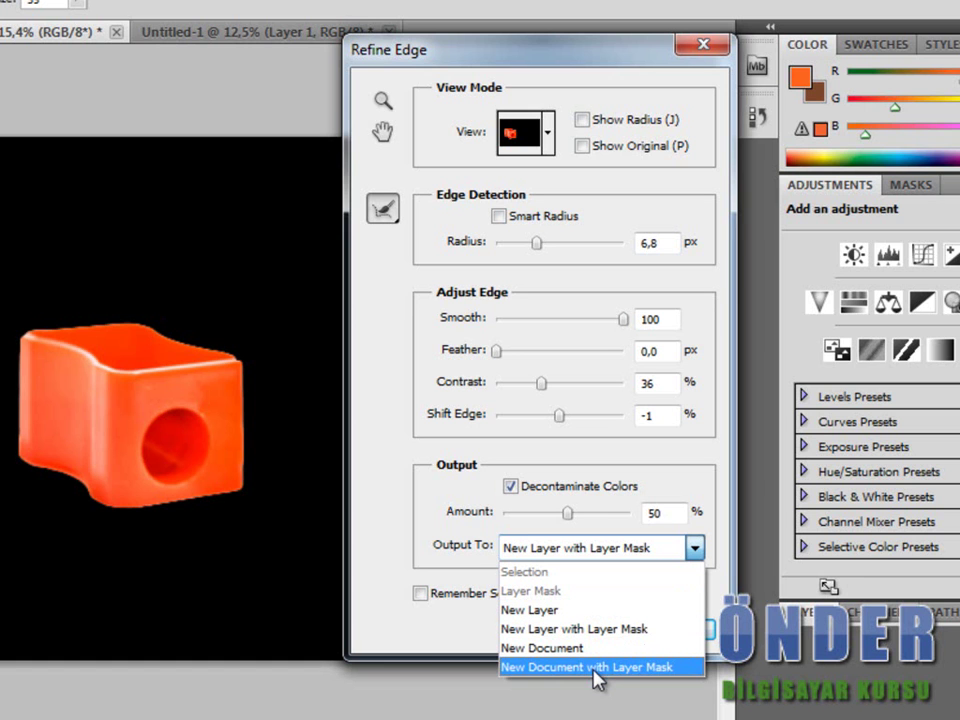
click(586, 612)
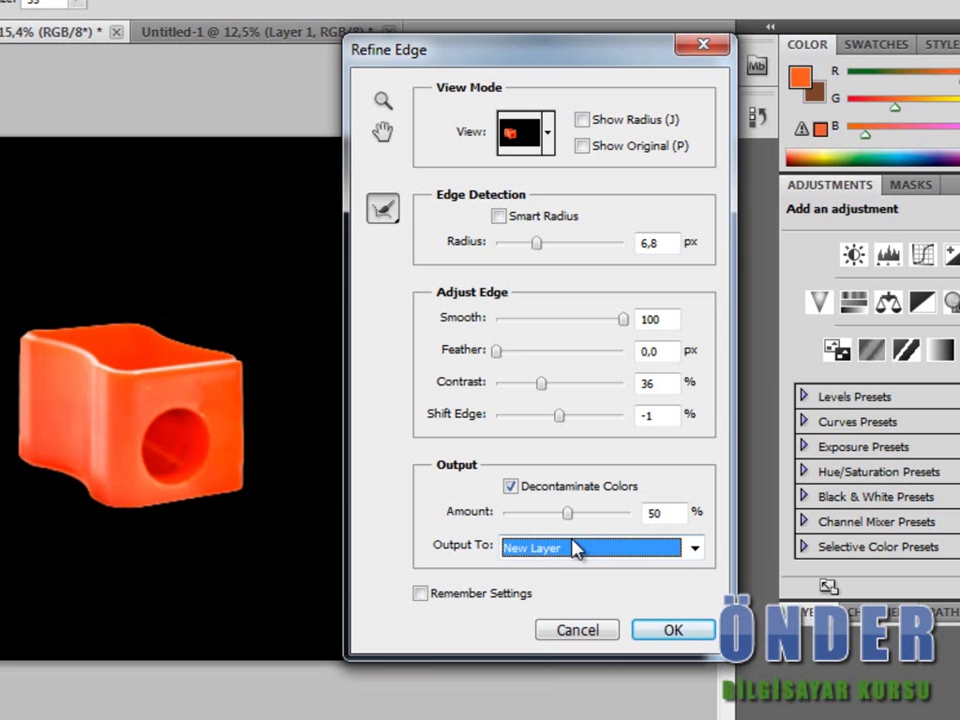
key(shift+Tab)
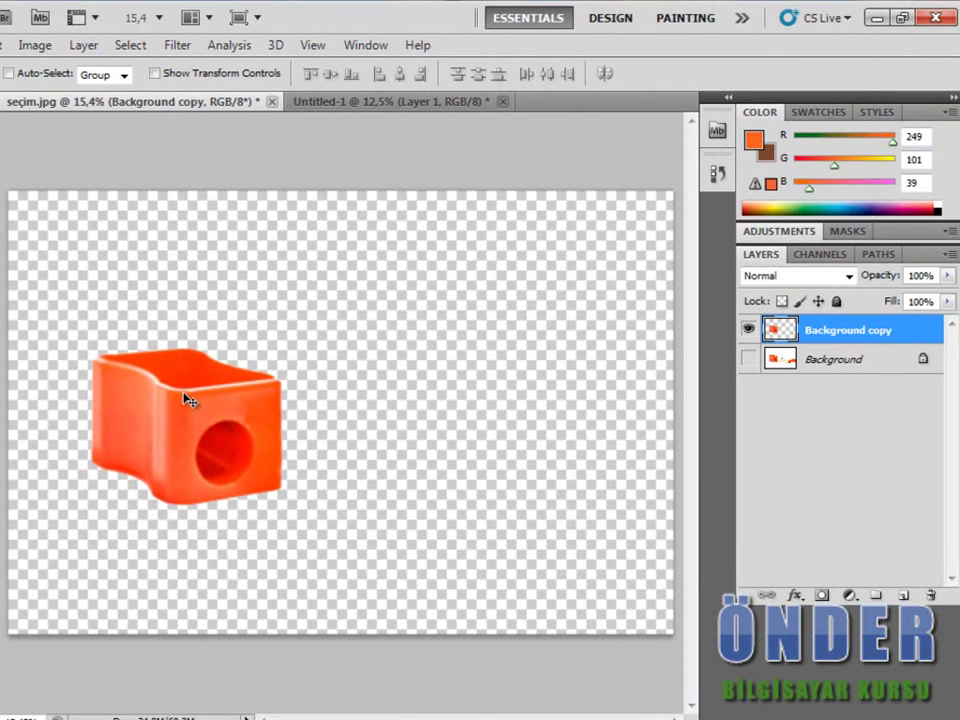
Move the cut-out sharpener into Untitled-1 at its lower left.
mouse_move(188, 396)
mouse_down()
mouse_move(495, 362)
mouse_move(321, 300)
mouse_move(542, 396)
mouse_move(478, 410)
mouse_up()
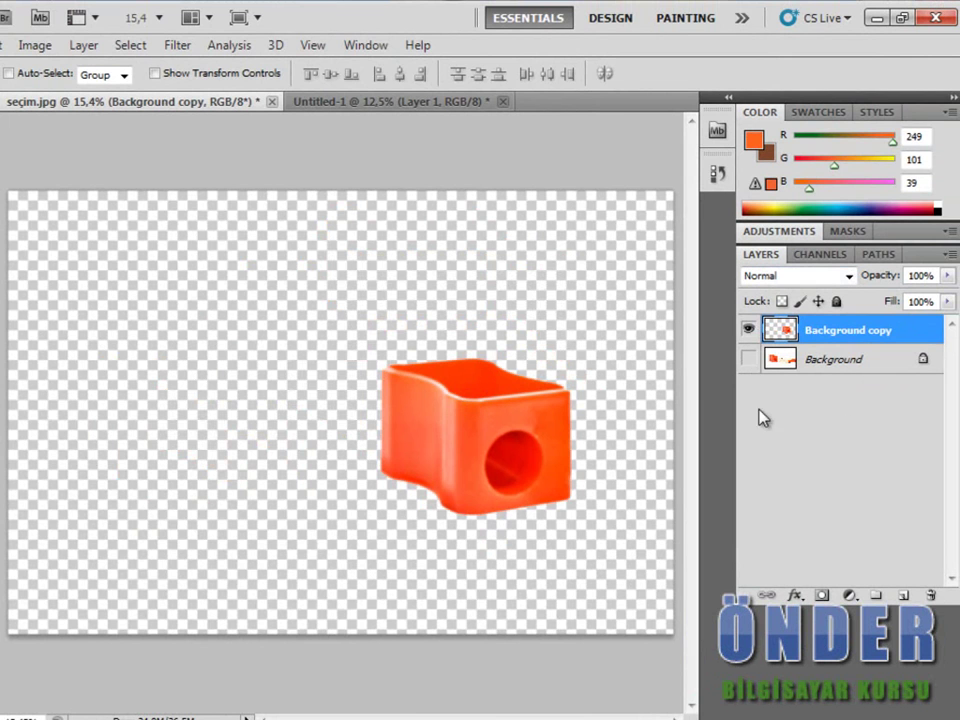
click(749, 359)
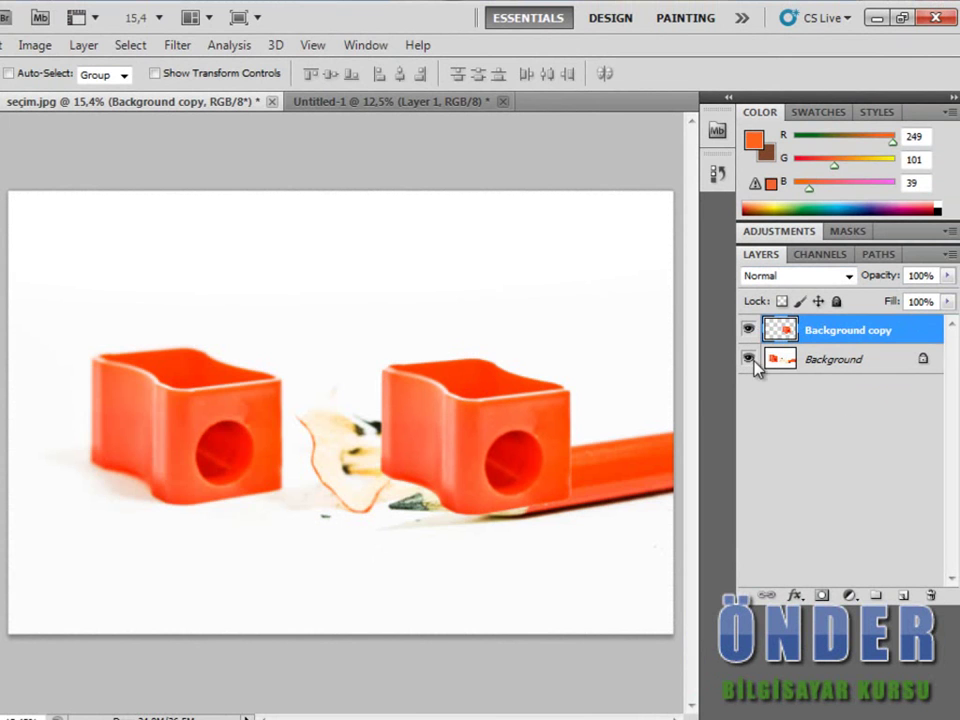
drag(463, 476, 476, 410)
mouse_move(320, 333)
mouse_down()
mouse_move(381, 358)
mouse_move(380, 104)
mouse_move(428, 413)
mouse_up()
mouse_move(518, 433)
mouse_down()
mouse_move(287, 531)
mouse_move(269, 557)
mouse_up()
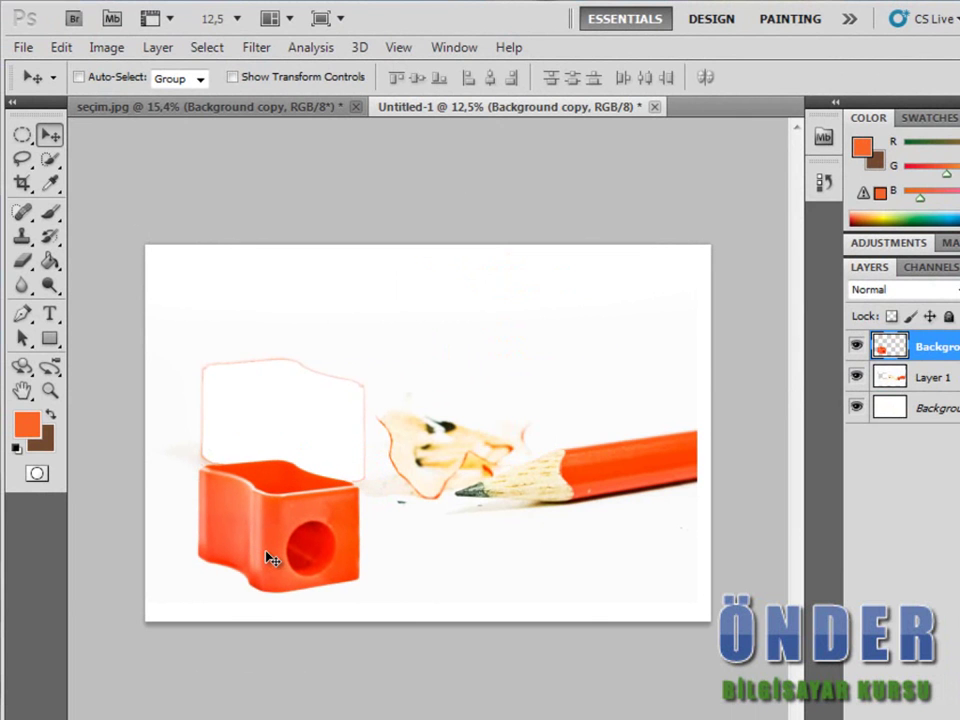
Scale the sharpener to about 163% and reposition it beside the pencil tip.
key(ctrl+t)
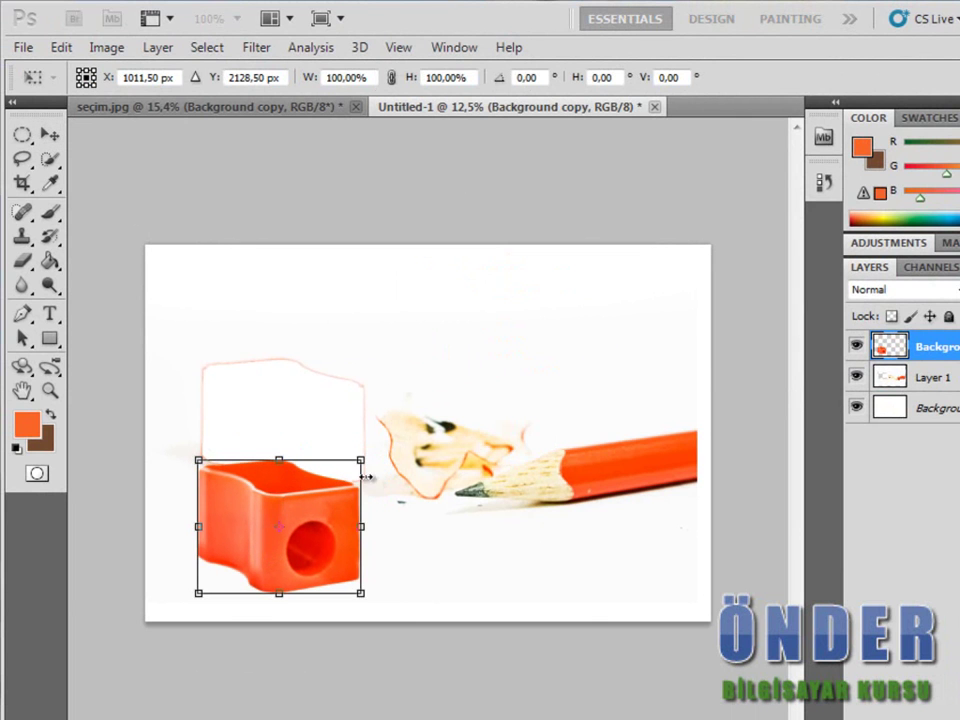
drag(364, 452, 385, 414)
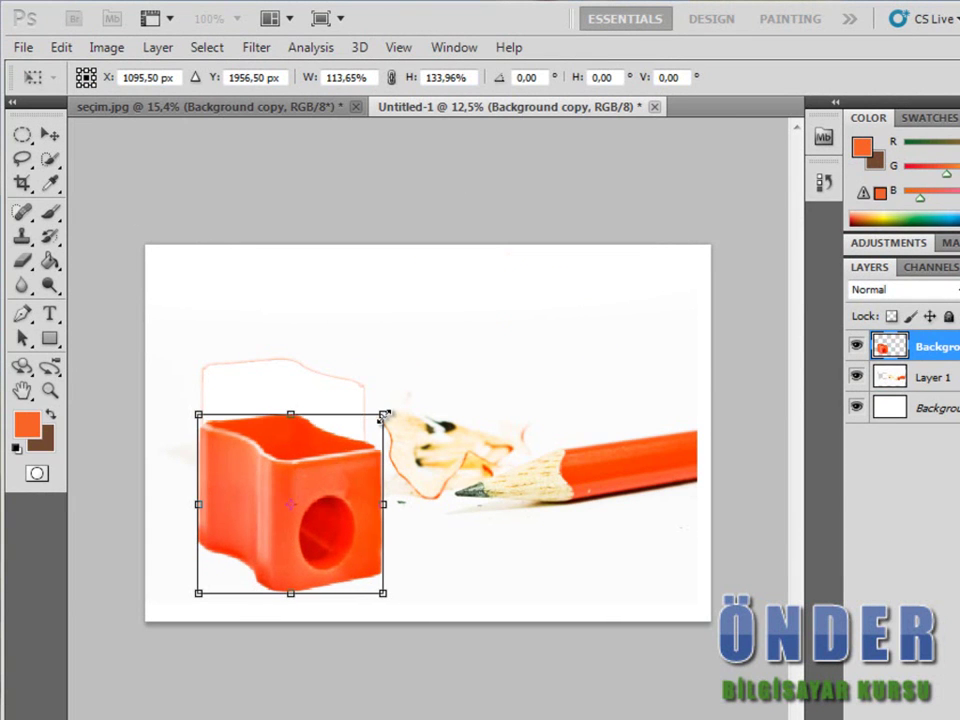
drag(384, 414, 435, 345)
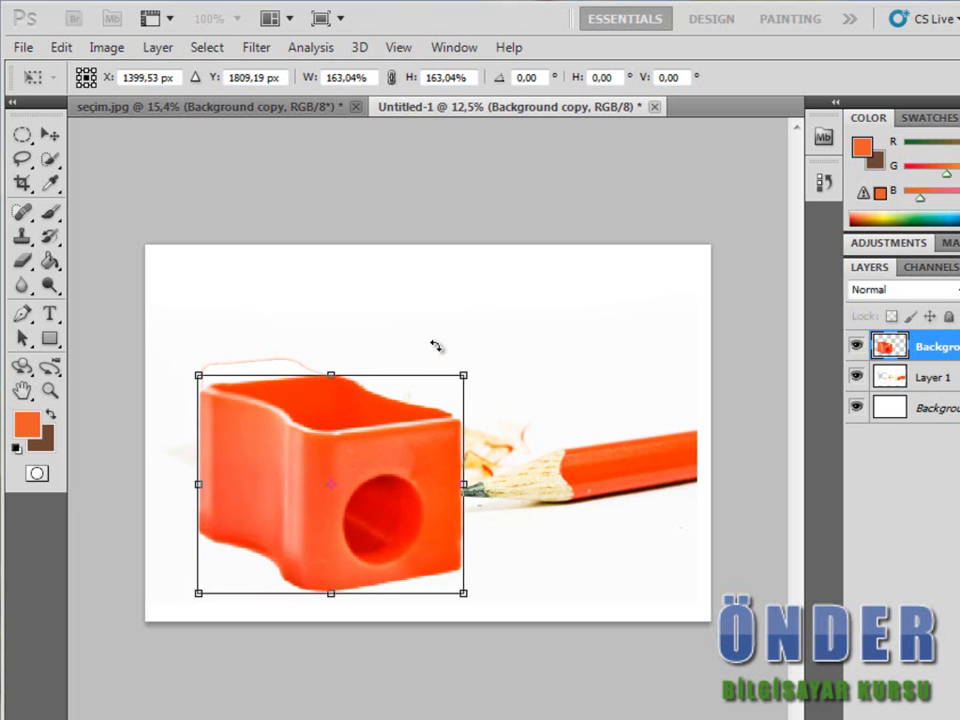
key(Return)
drag(397, 499, 380, 463)
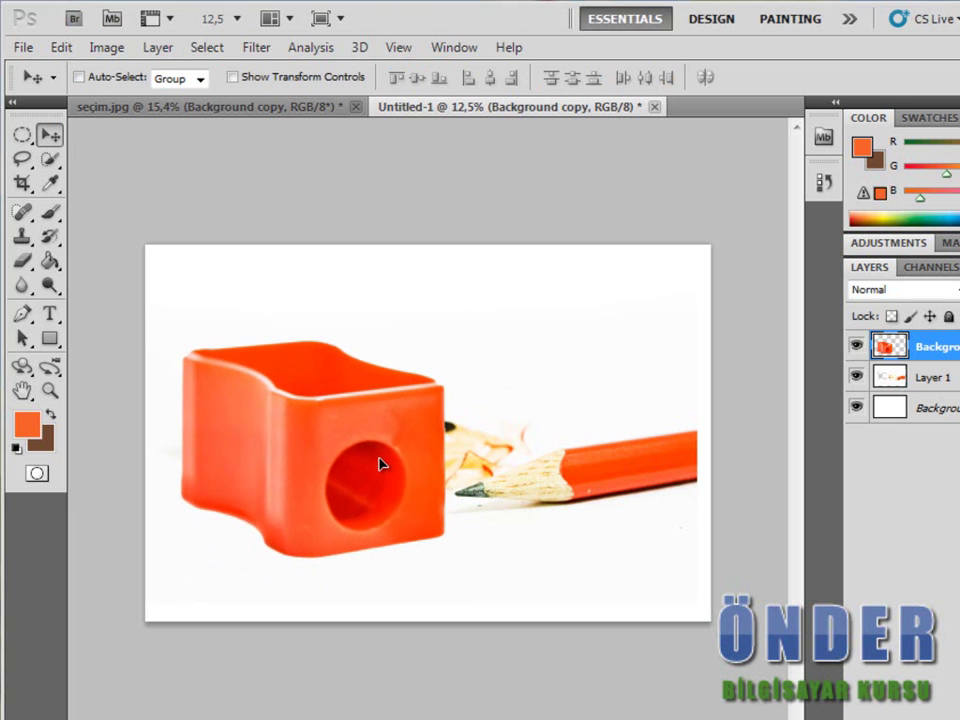
click(207, 47)
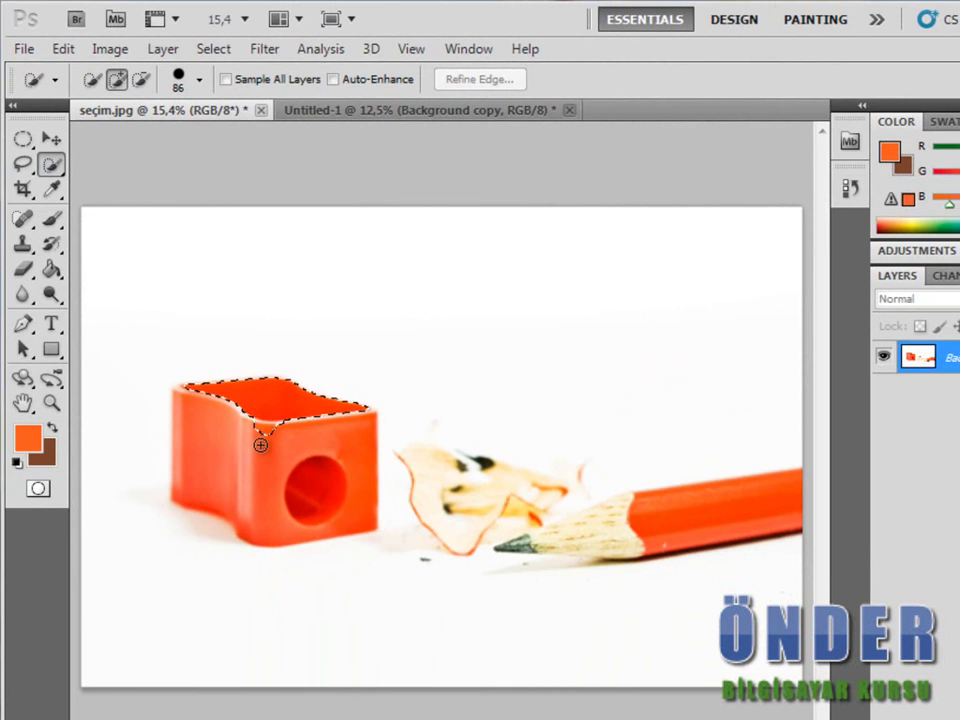
Make a 20-pixel border band around the sharpener, fill it brown, and clear the selection.
drag(257, 404, 236, 435)
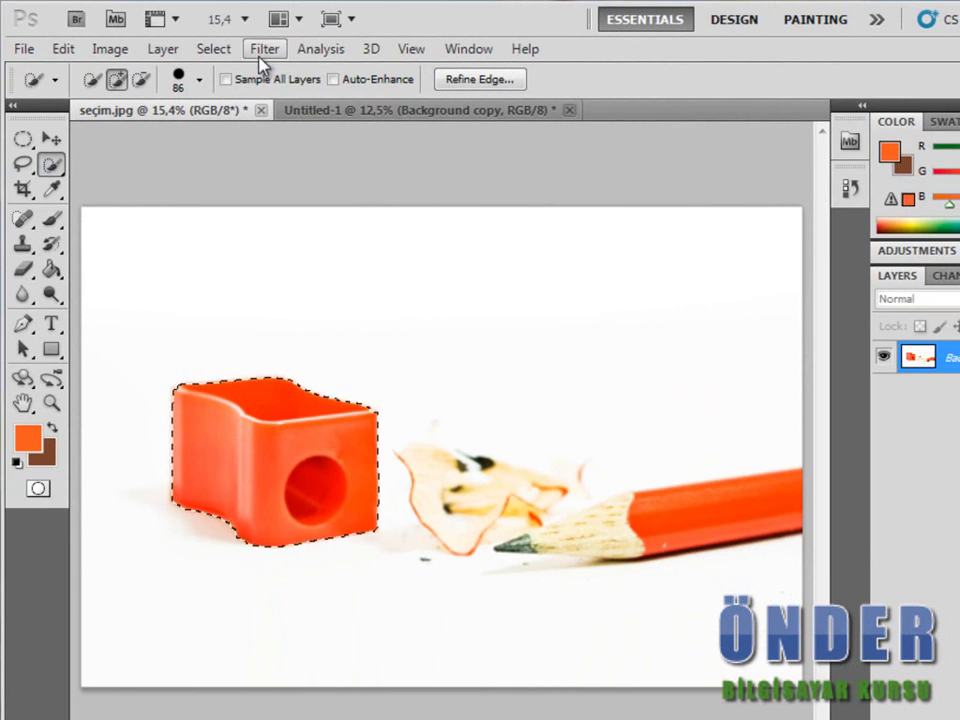
click(213, 48)
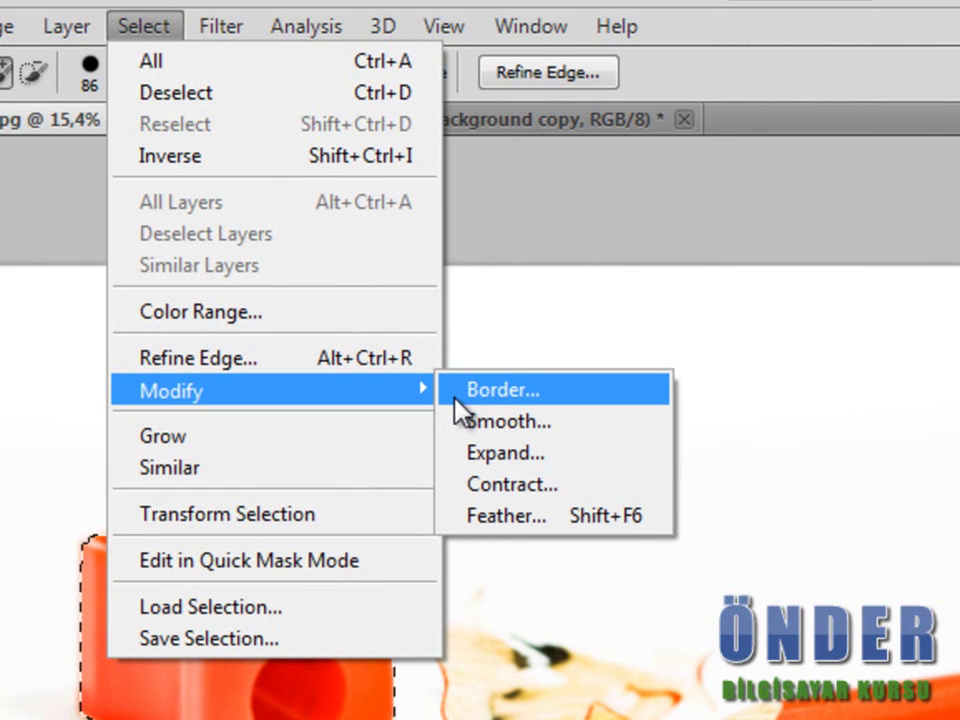
click(457, 394)
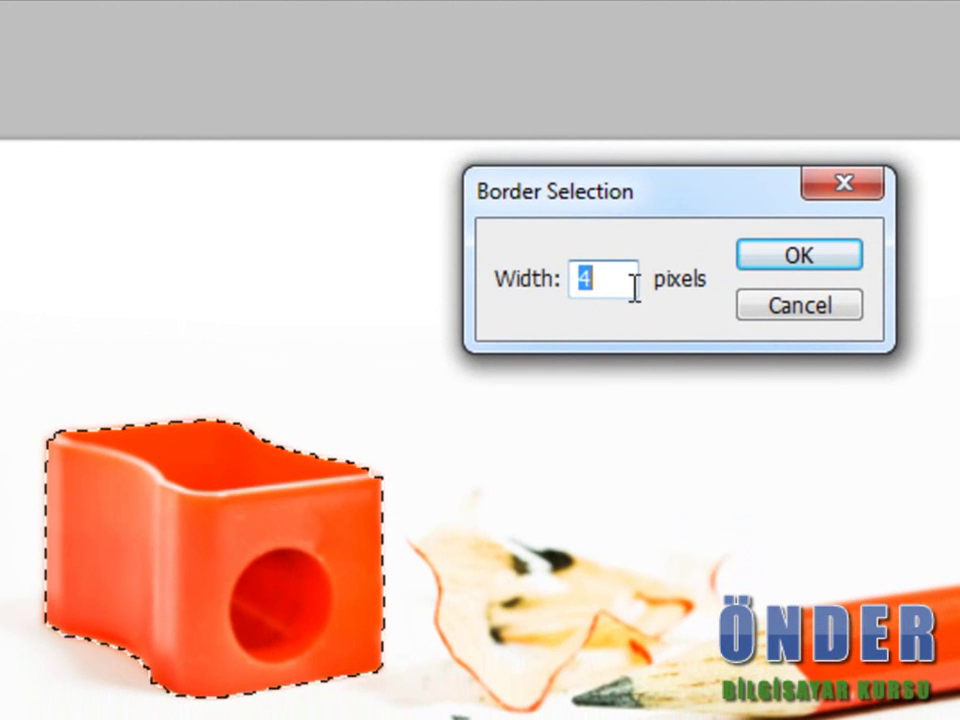
text(20)
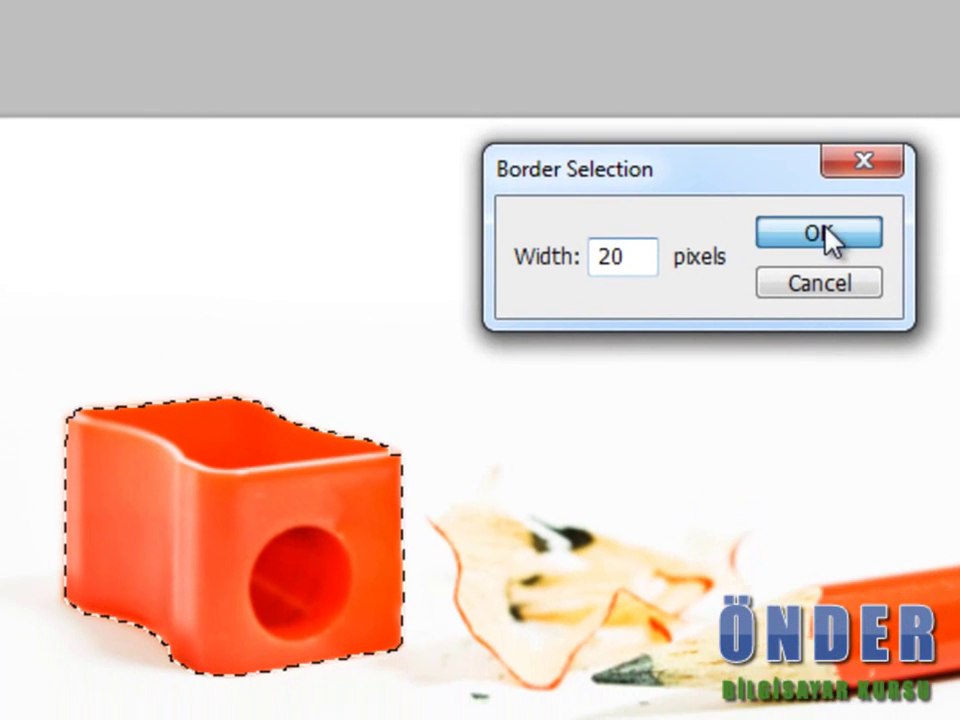
click(812, 252)
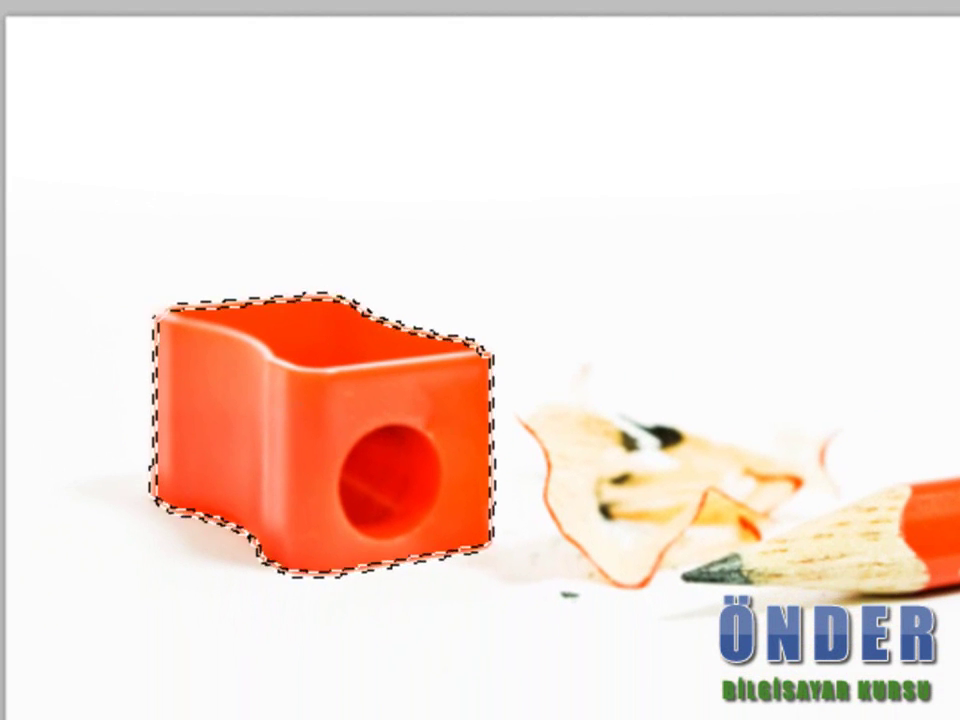
click(120, 405)
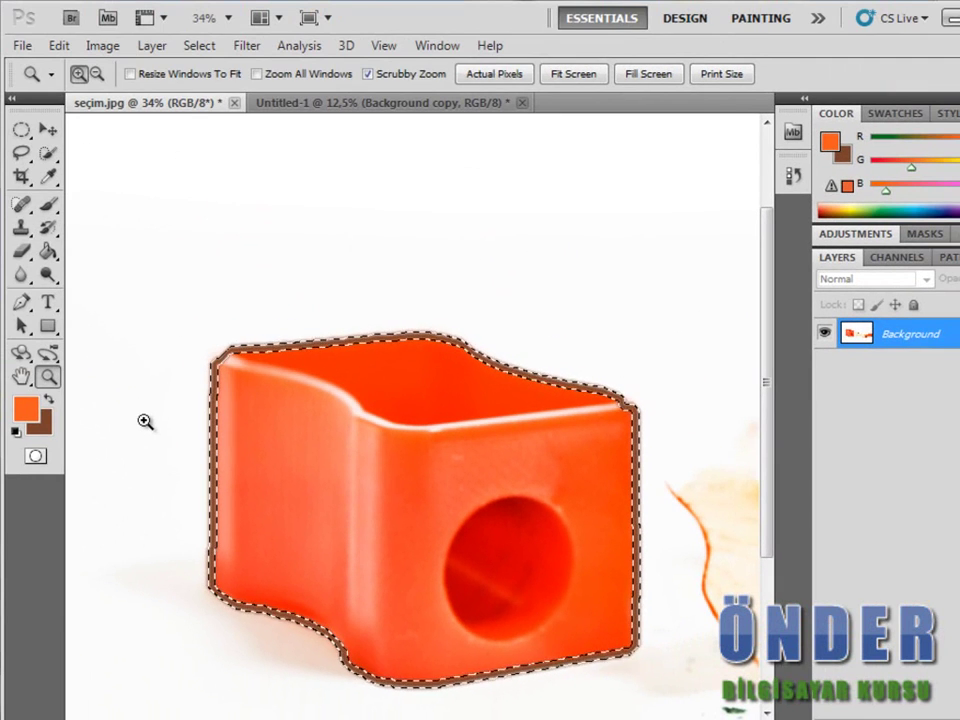
key(ctrl+d)
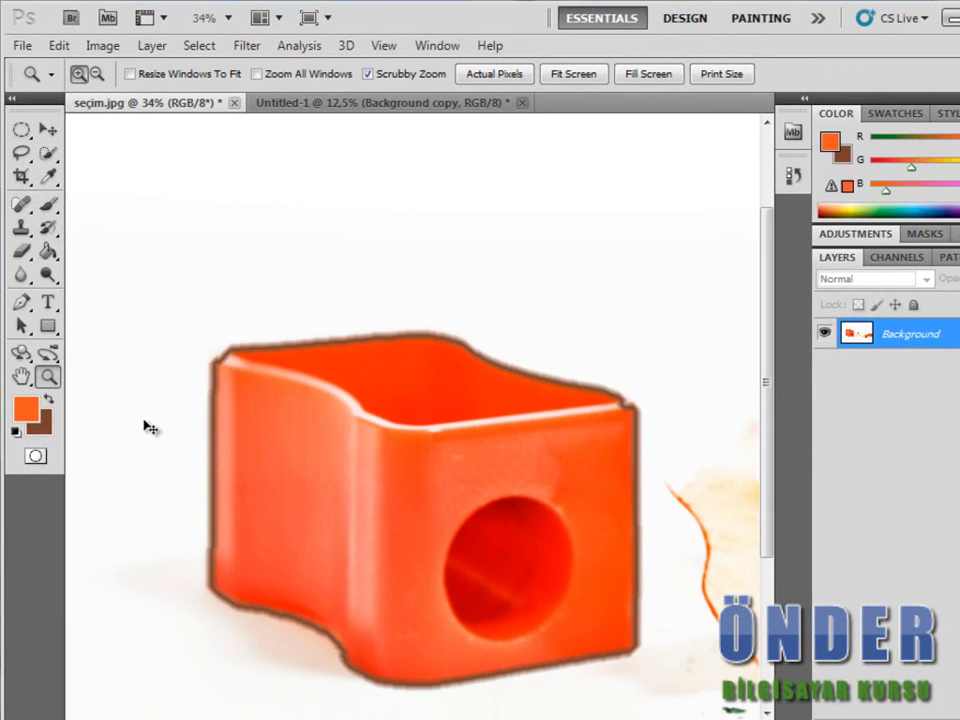
drag(148, 428, 145, 422)
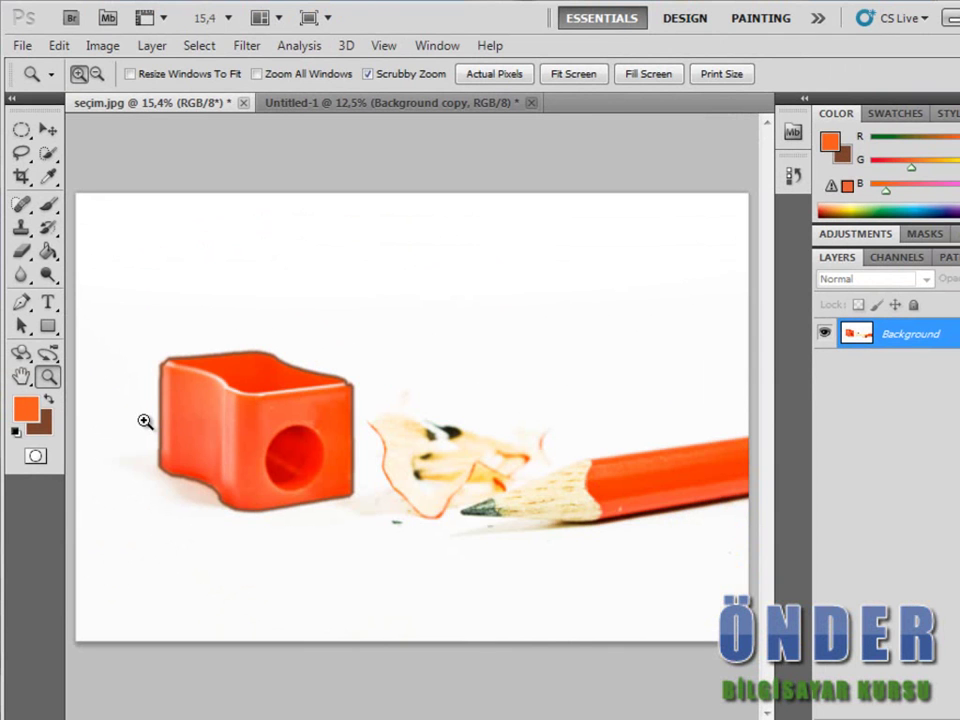
Reselect the sharpener with Quick Selection and apply Modify > Smooth with radius 50.
click(206, 47)
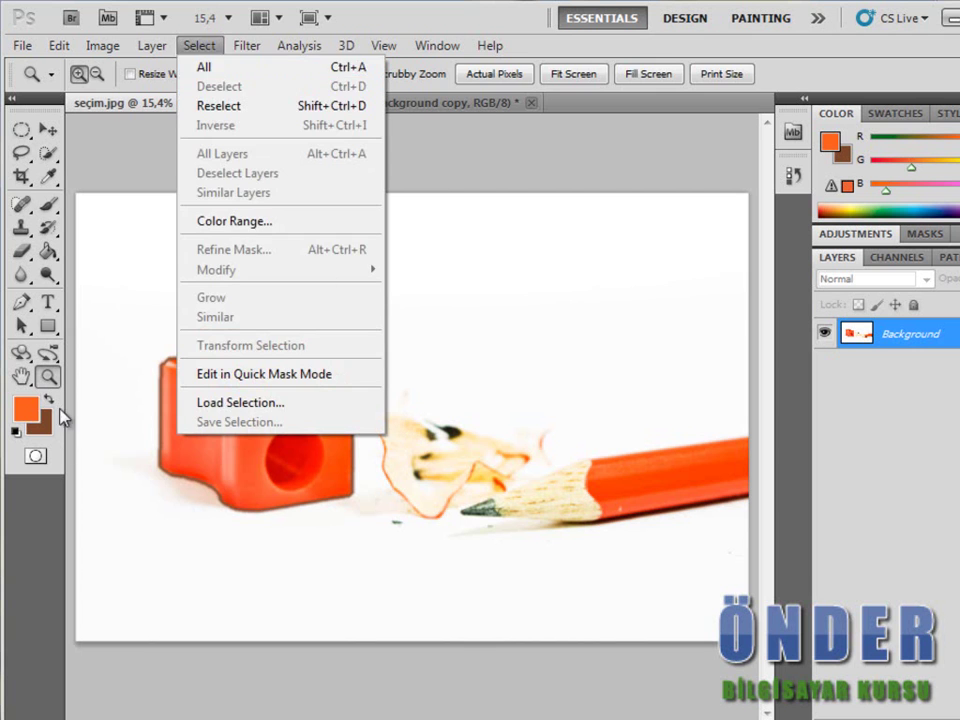
click(47, 153)
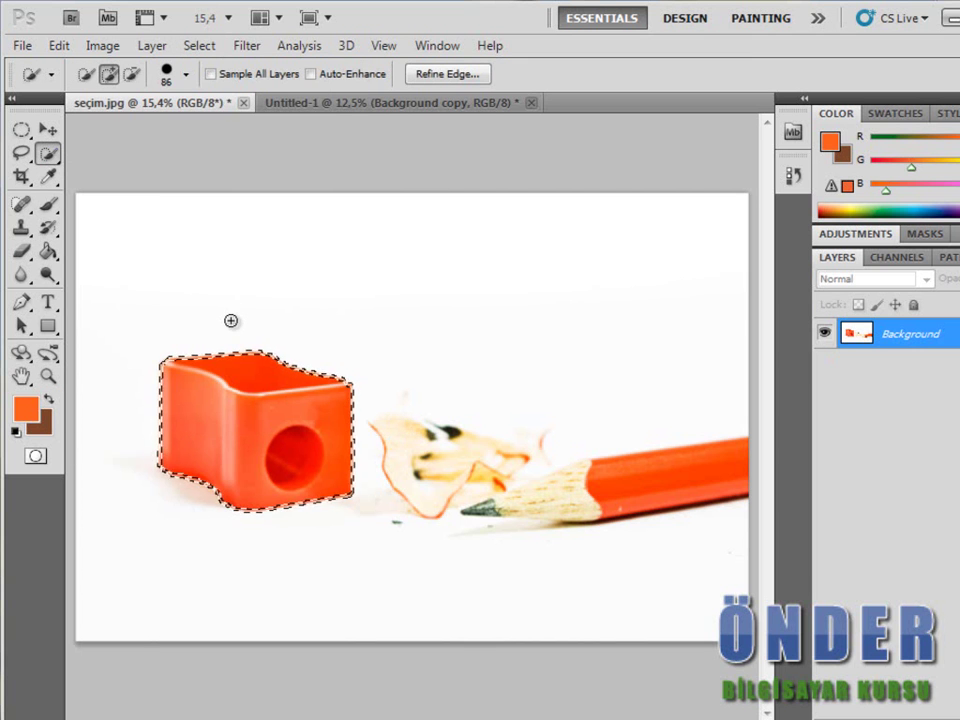
click(200, 46)
mouse_move(300, 421)
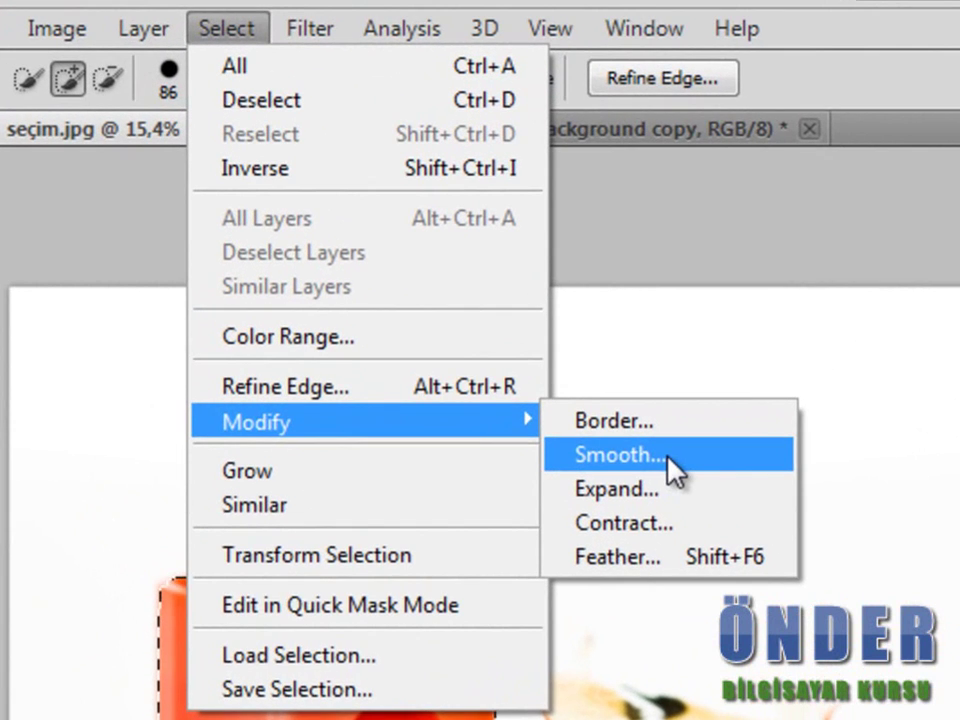
click(668, 459)
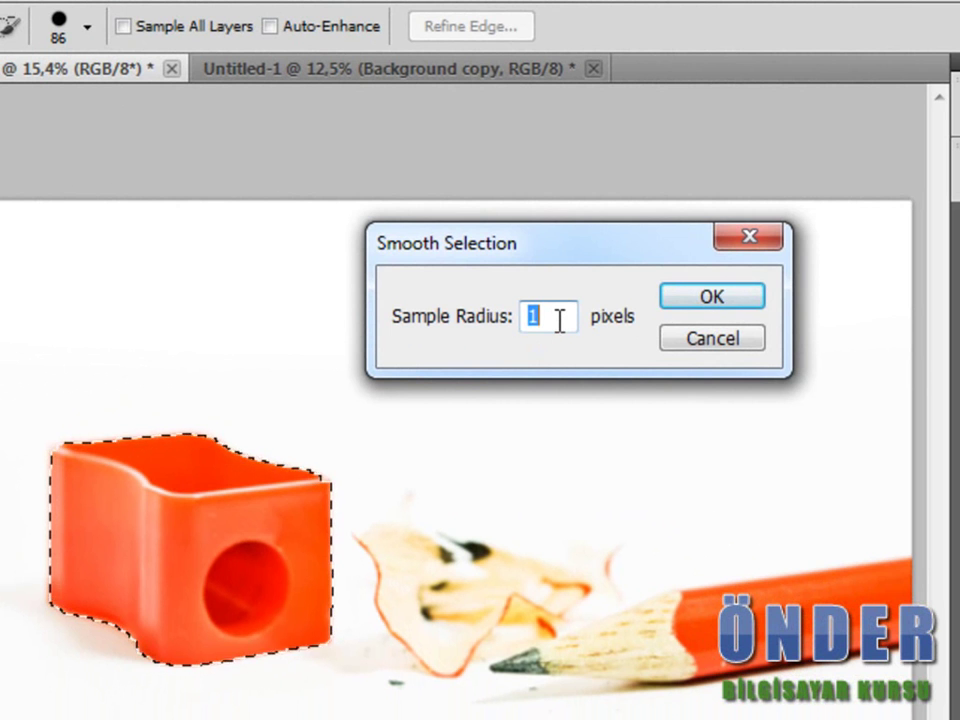
text(50)
key(Return)
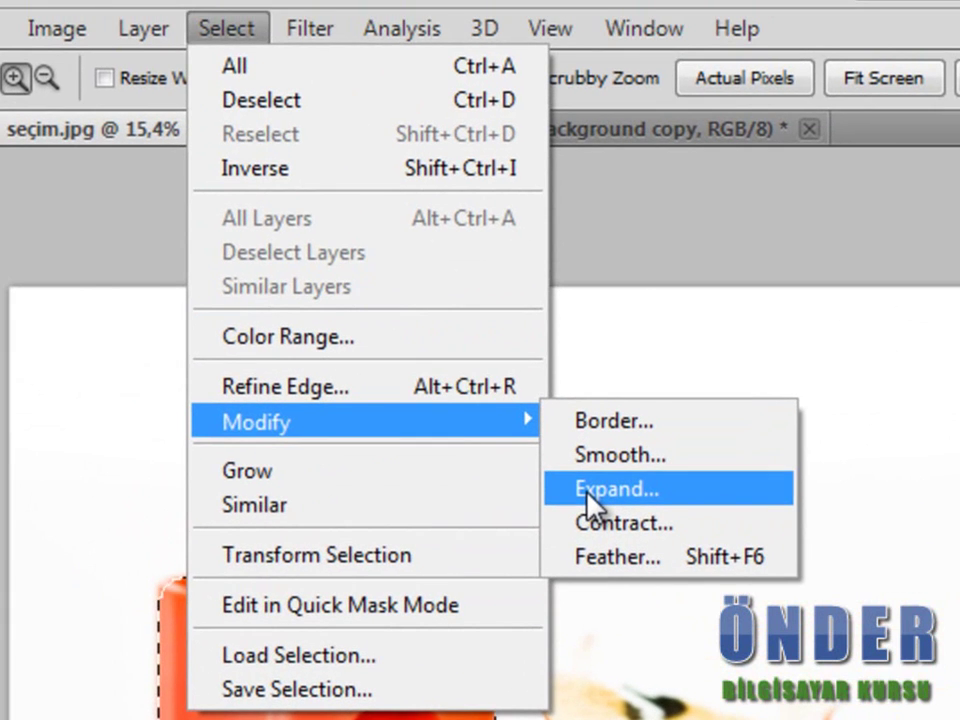
Expand the sharpener selection by 100 pixels, then undo the expansion.
click(588, 495)
text(100)
key(Return)
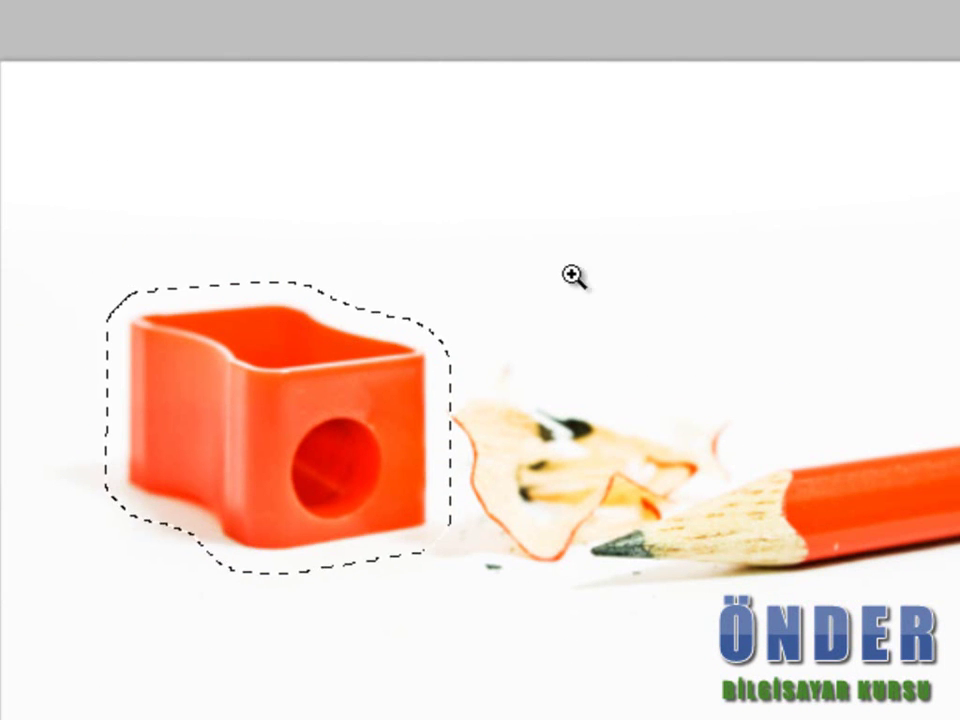
key(ctrl+z)
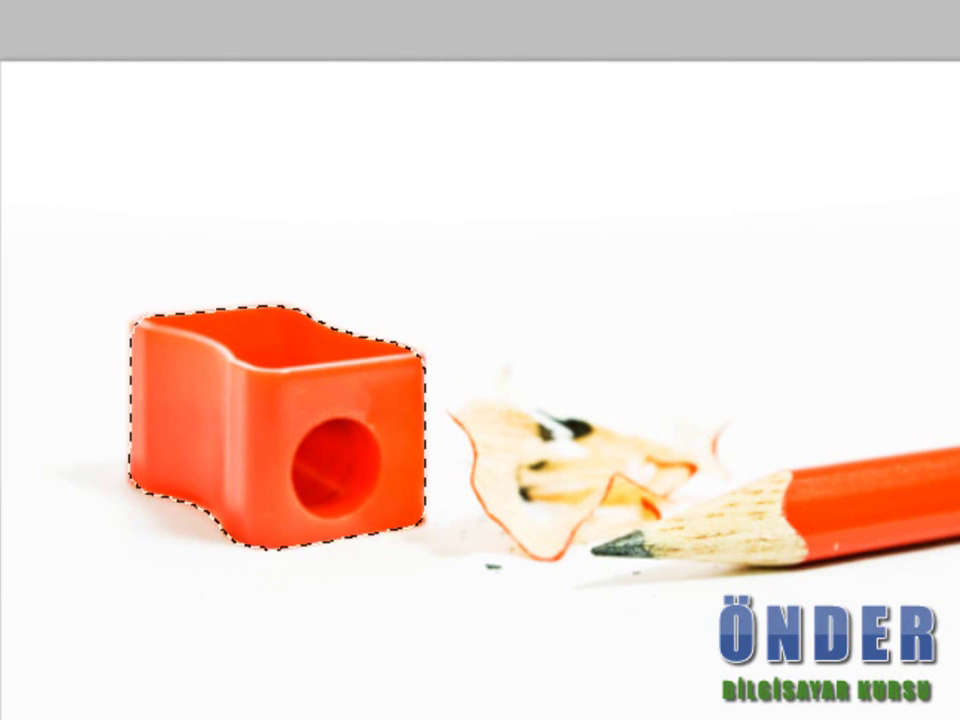
Contract the sharpener selection by 100 pixels.
click(226, 28)
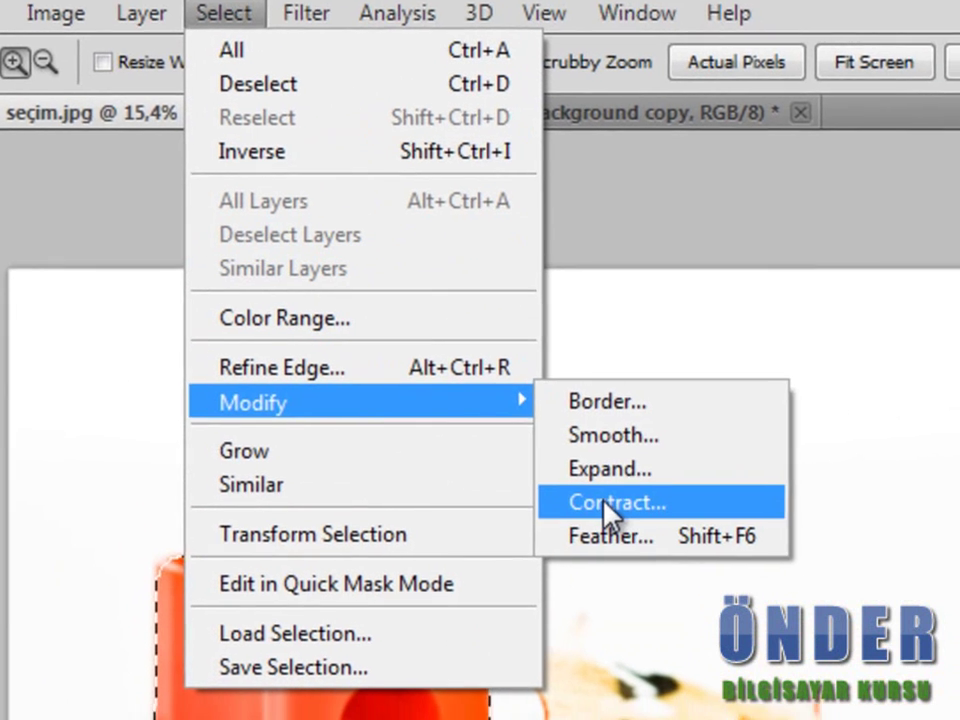
click(615, 522)
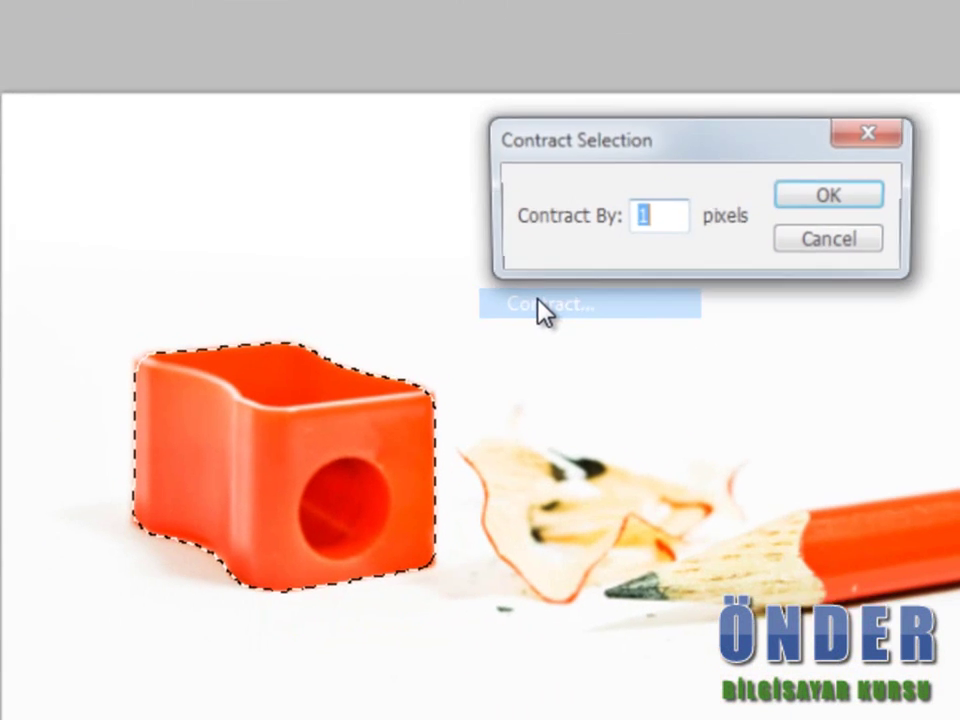
text(100)
key(Return)
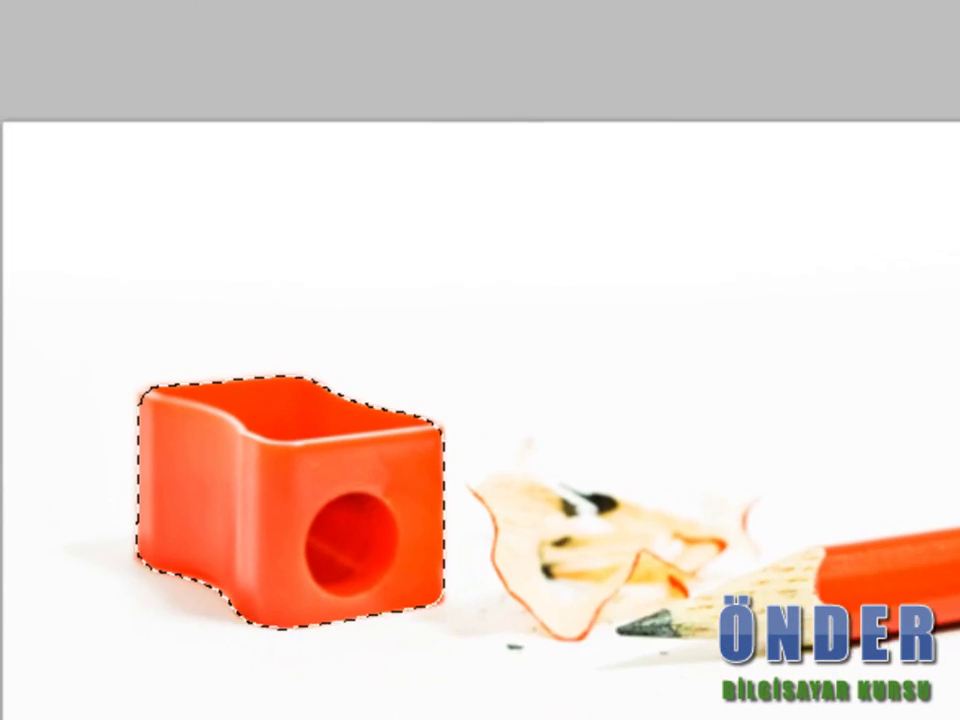
click(226, 28)
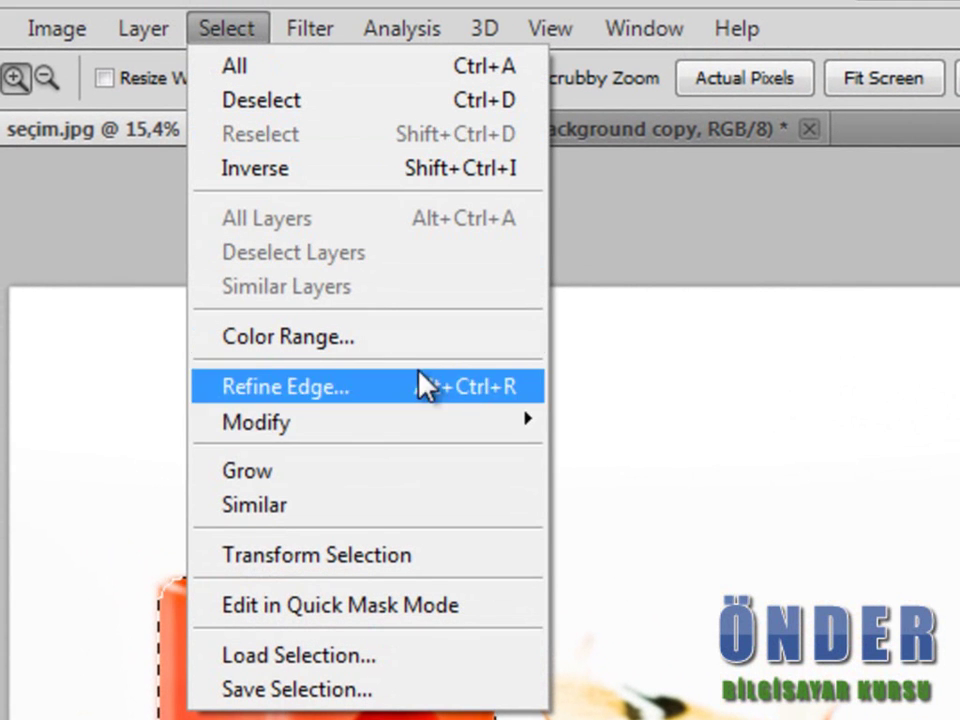
mouse_move(256, 421)
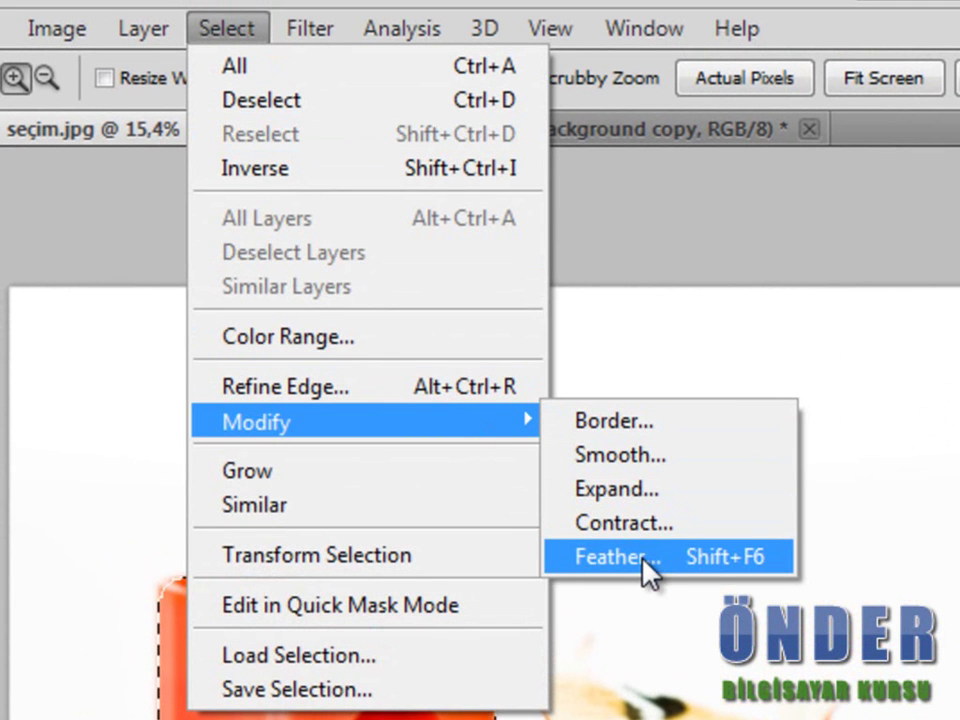
Apply a 20-pixel Feather Radius to the sharpener selection.
click(643, 558)
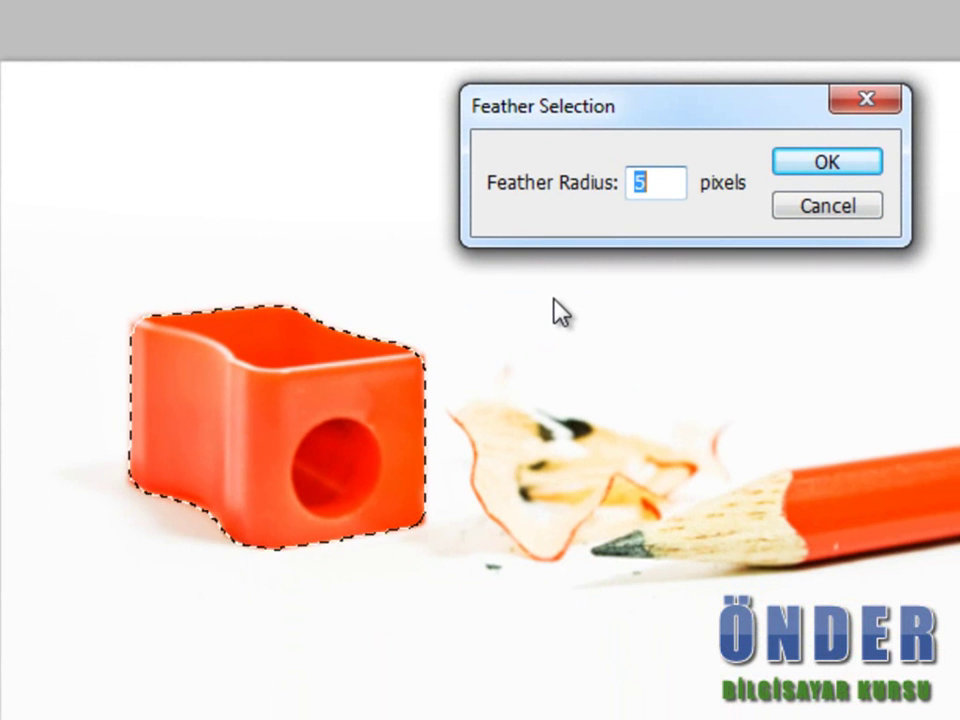
text(20)
key(Return)
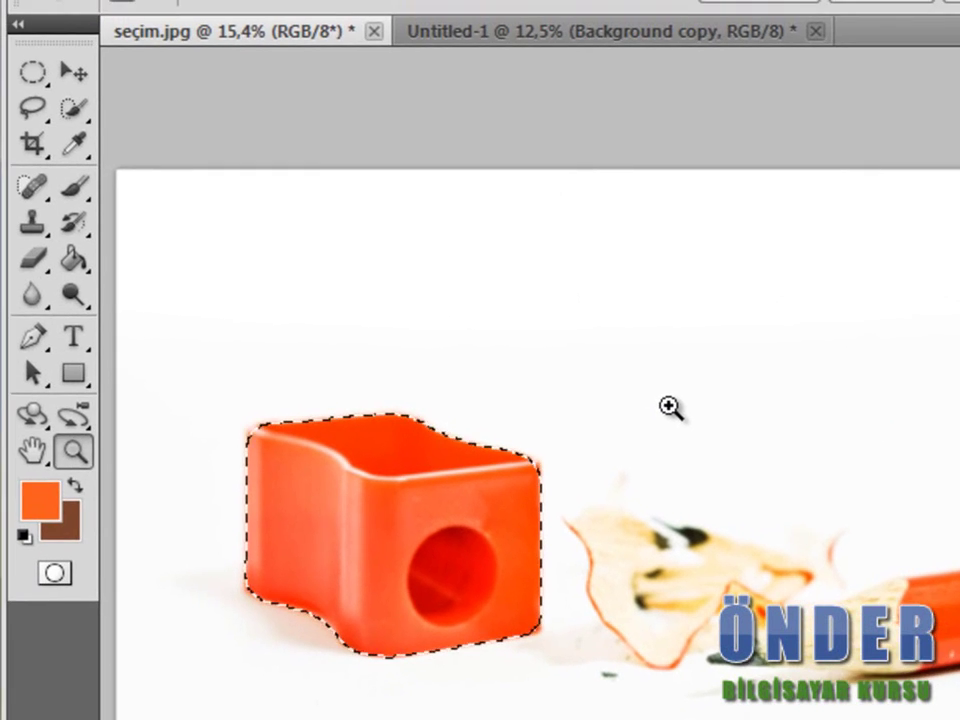
Copy the feathered sharpener to its own layer and drag it into Untitled-1.
key(ctrl+j)
click(60, 59)
drag(320, 430, 560, 392)
click(68, 366)
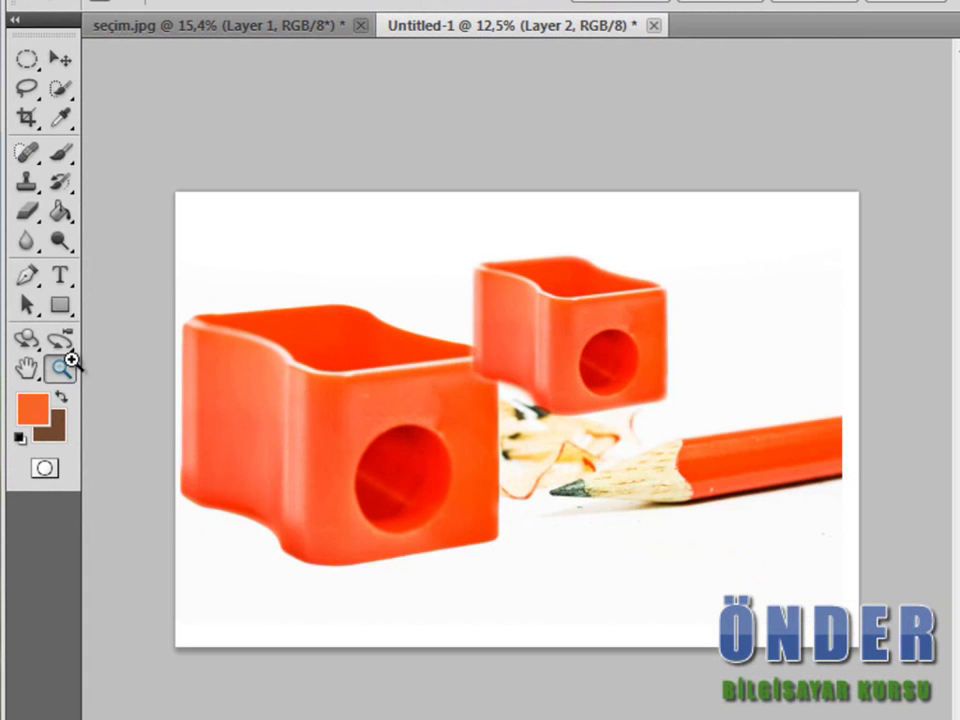
drag(463, 323, 551, 314)
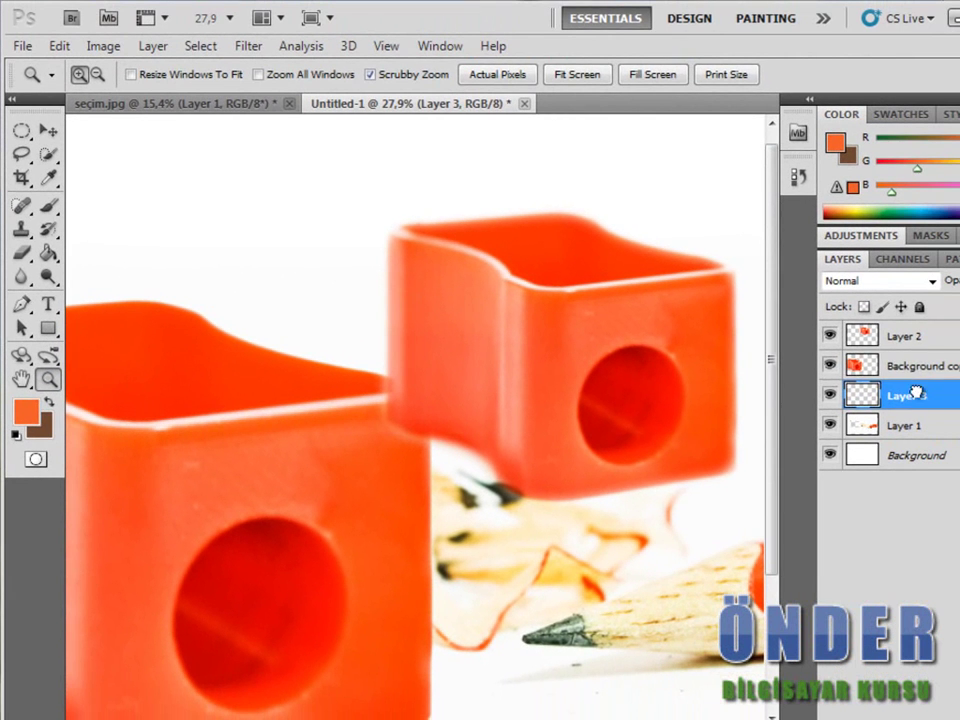
Move Layer 3 below Layer 2, fill it brown, nudge the sharpener, and return to seçim.jpg.
drag(913, 392, 913, 361)
key(ctrl+BackSpace)
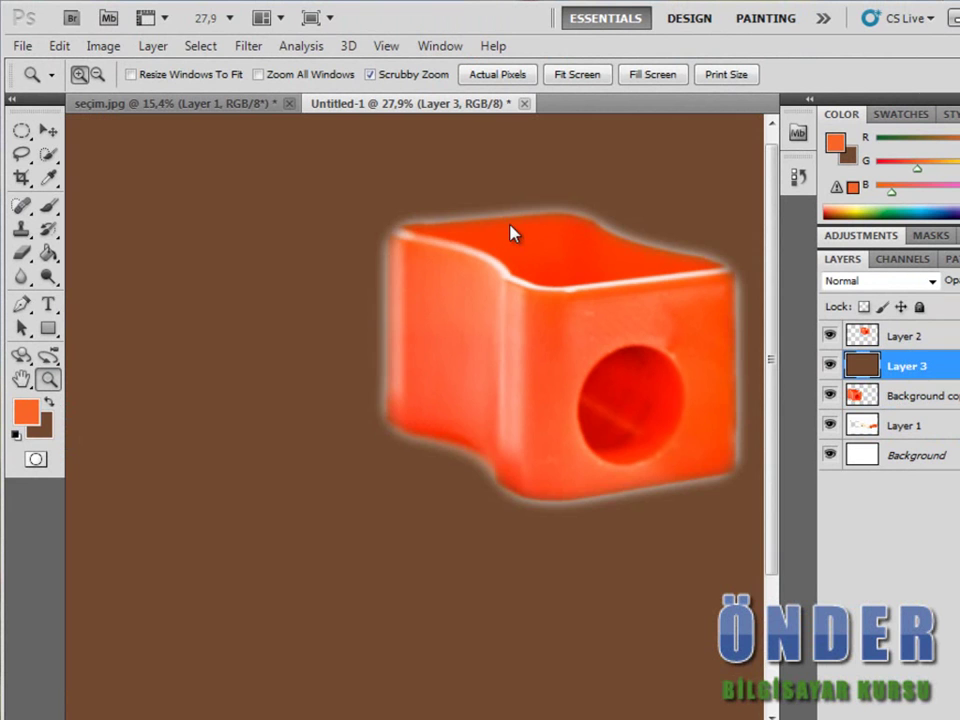
key(ctrl+0)
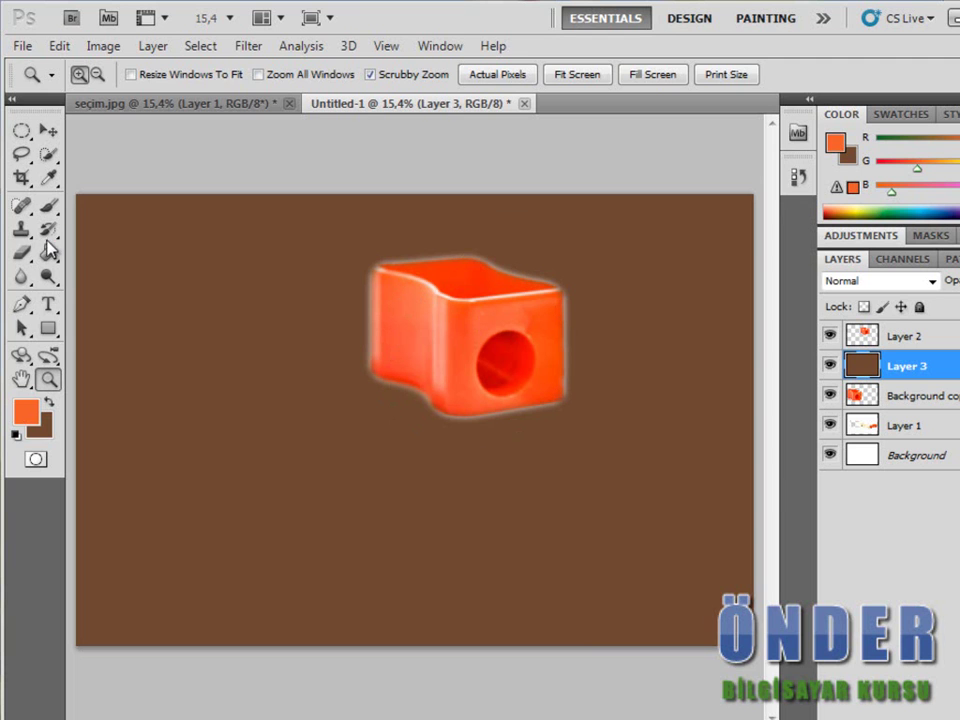
click(47, 131)
drag(470, 340, 485, 375)
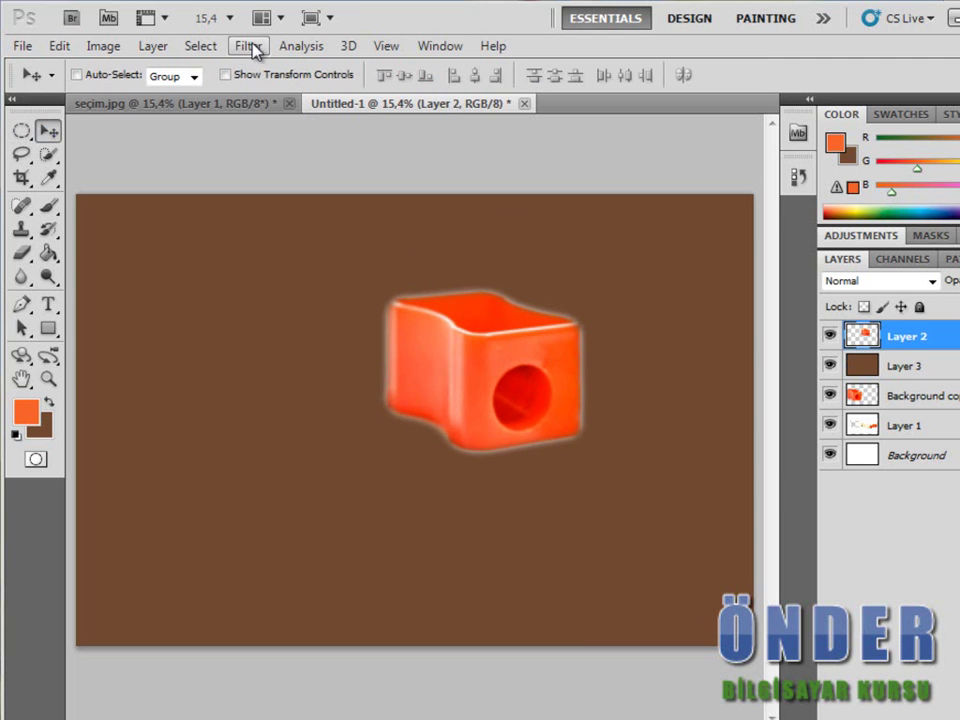
click(215, 103)
click(200, 46)
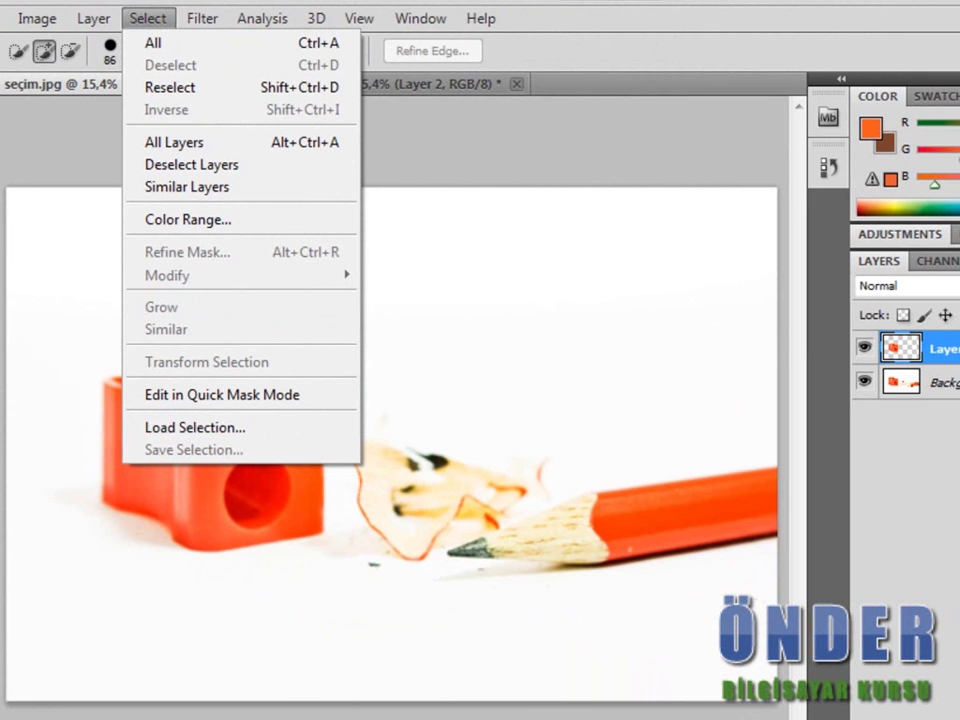
Quick-select the entire sharpener in seçim.jpg.
key(Escape)
drag(150, 437, 214, 495)
click(182, 22)
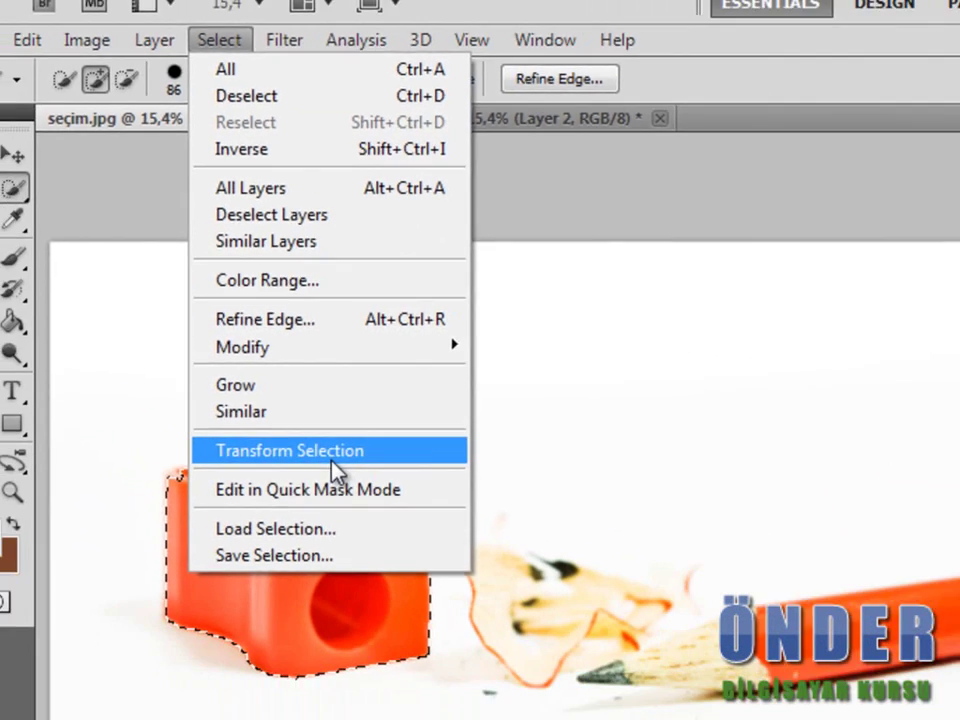
Trial-scale the selection outline to about 97% by 78% and rotate it, then cancel.
click(374, 578)
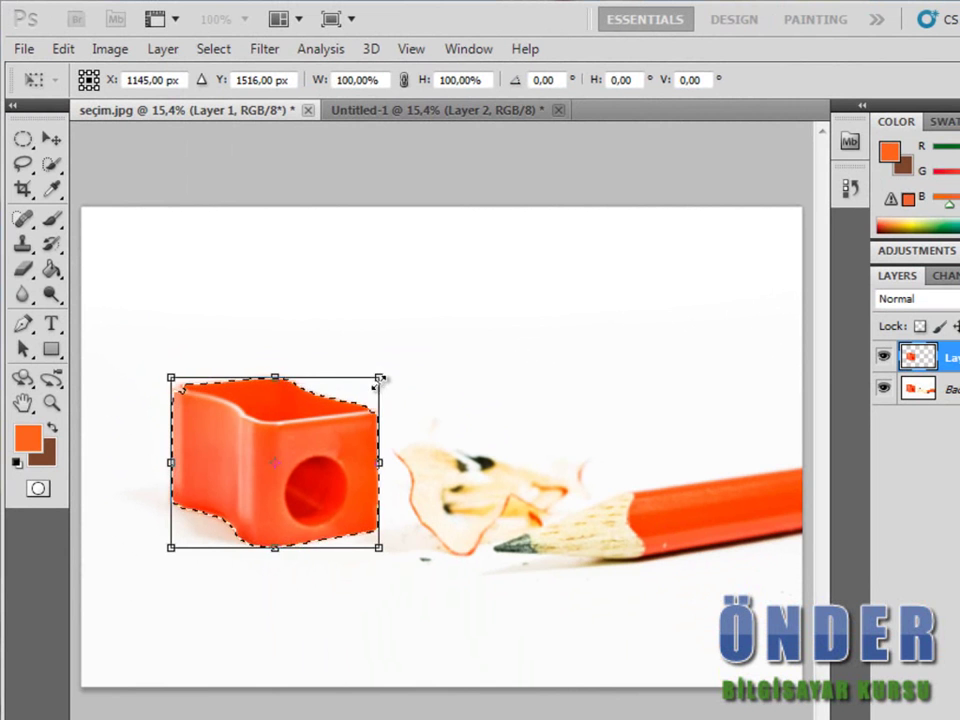
drag(381, 379, 449, 326)
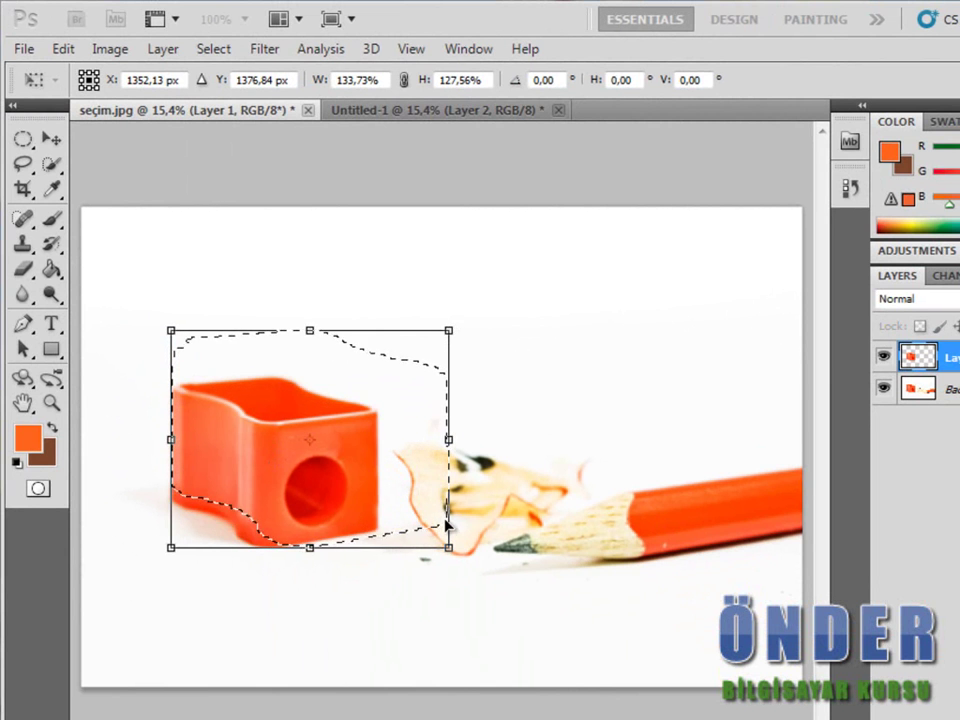
drag(449, 549, 373, 464)
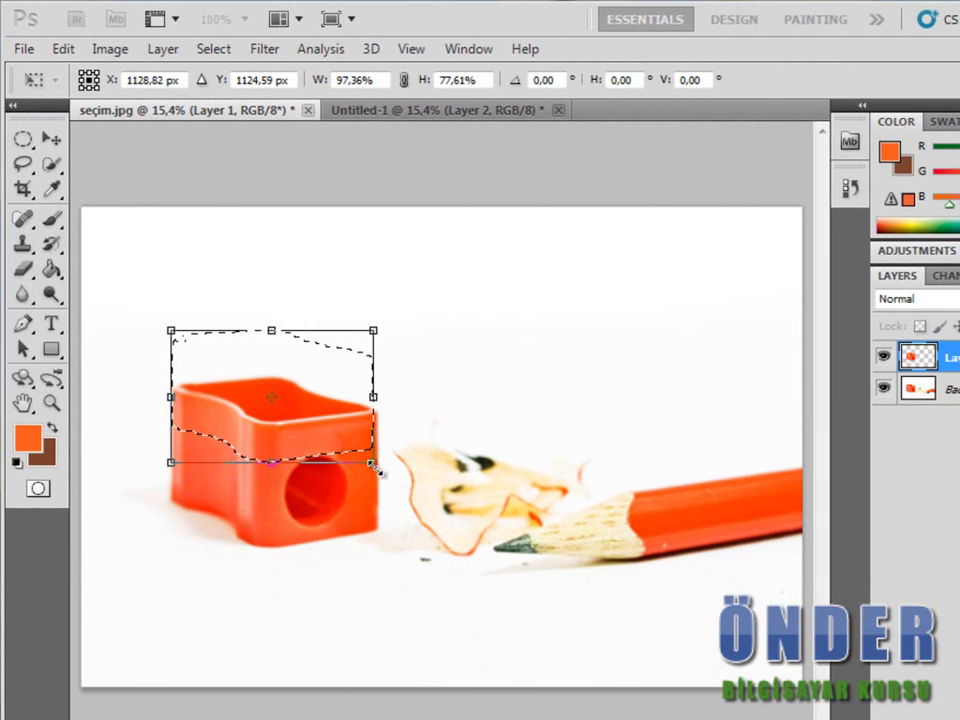
mouse_move(386, 467)
mouse_down()
mouse_move(390, 480)
mouse_move(338, 541)
mouse_up()
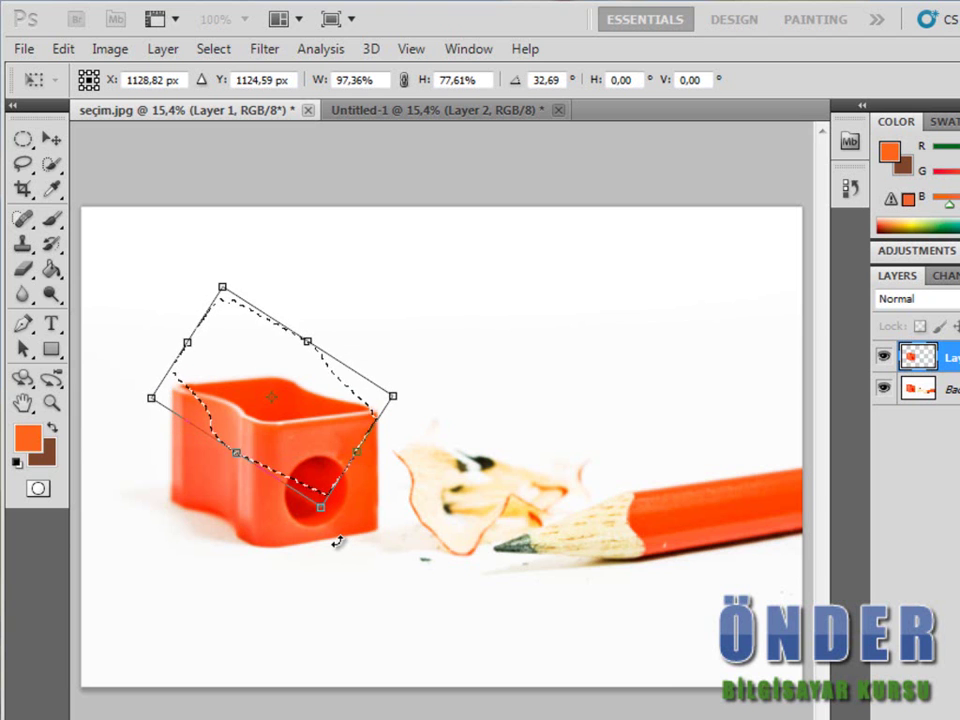
key(Escape)
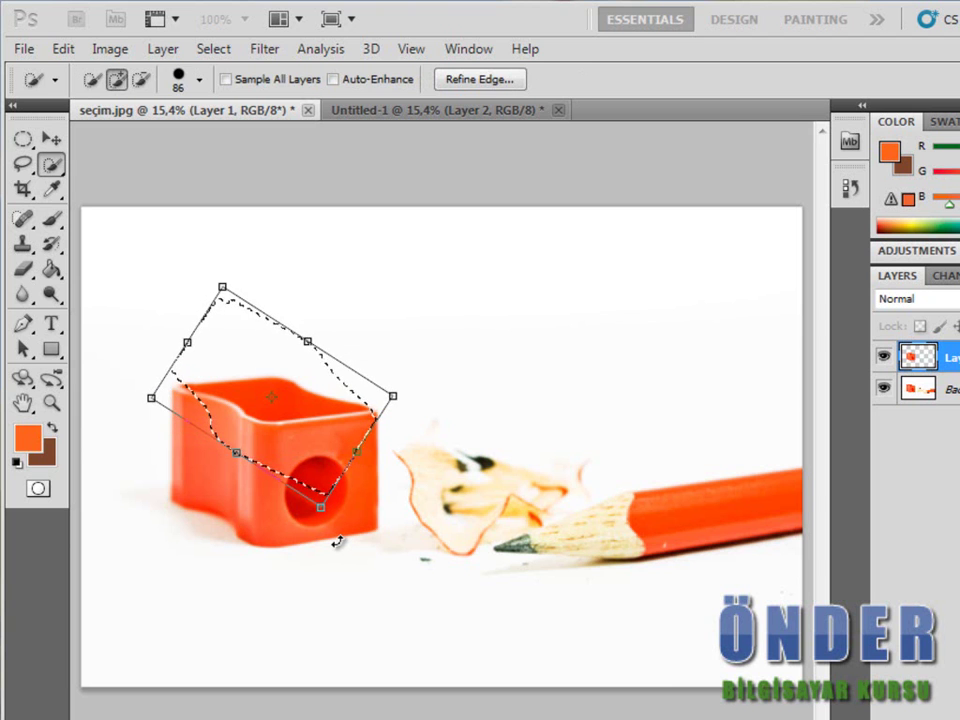
click(226, 50)
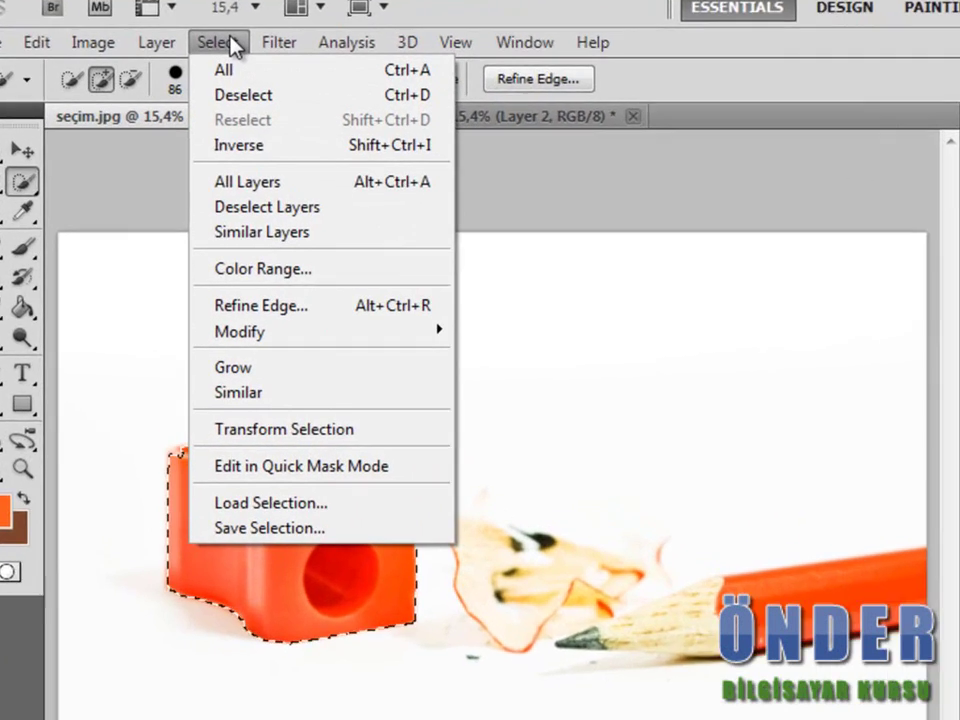